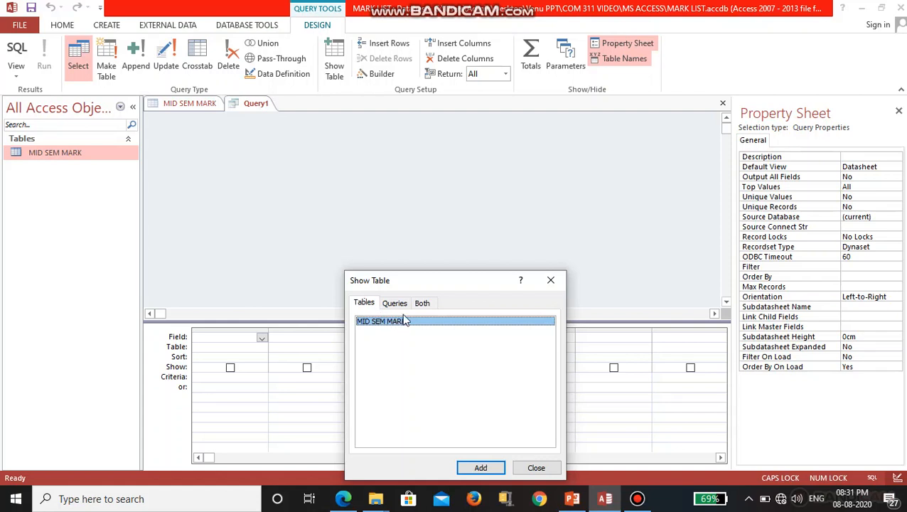
Step: Add the MID SEM MARK table to the query design and close the table selection
click(489, 467)
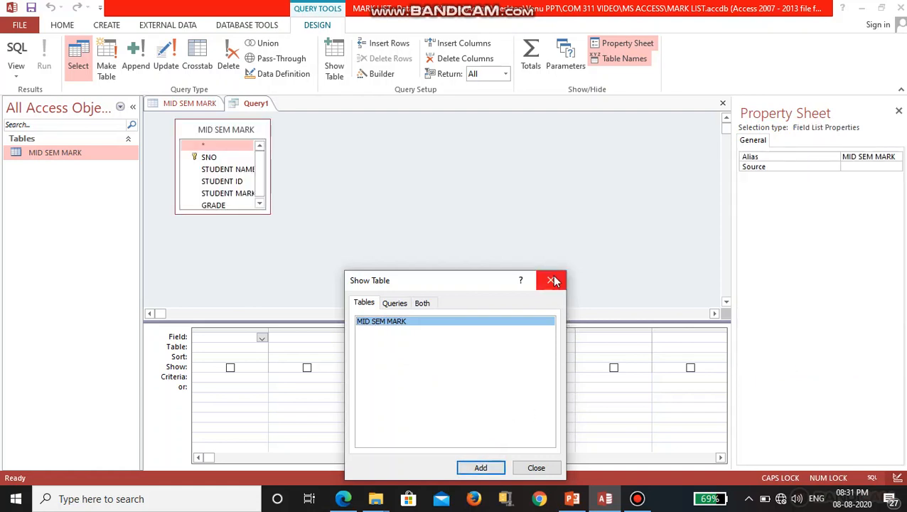
click(553, 280)
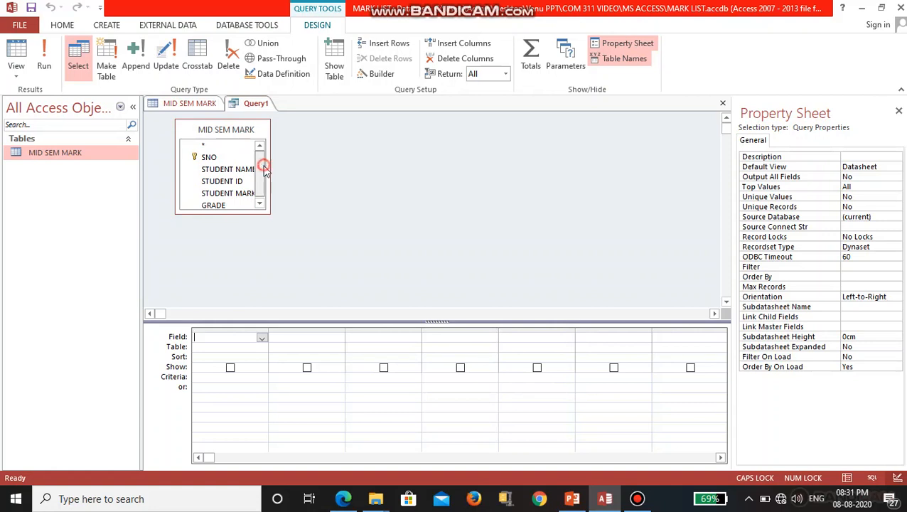
scroll(261, 165, down, 1)
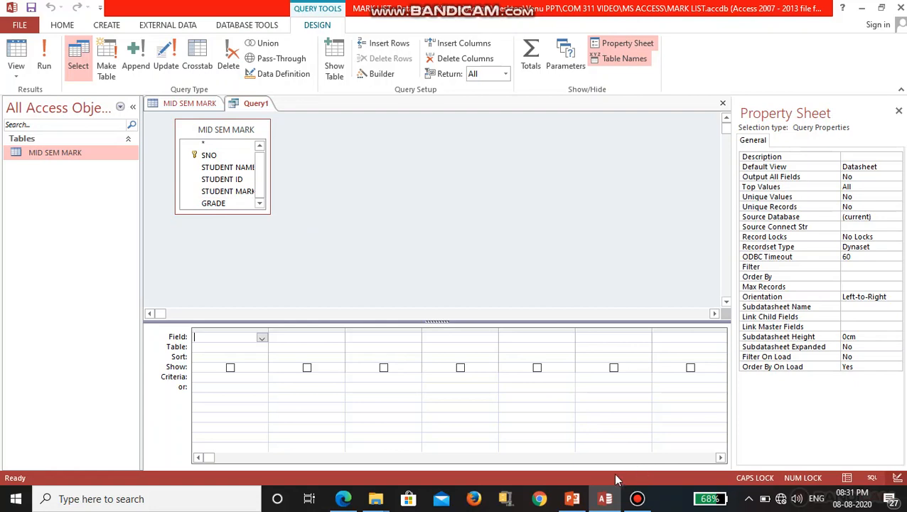
click(572, 498)
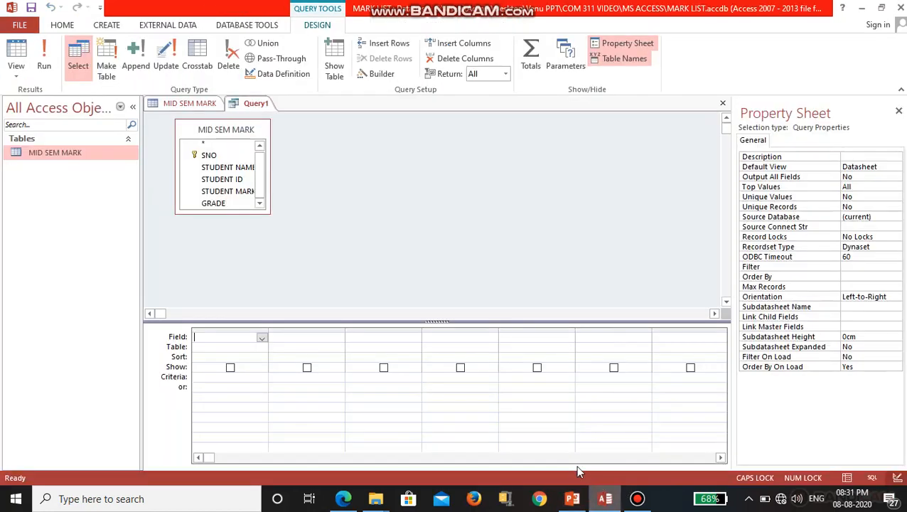
click(605, 499)
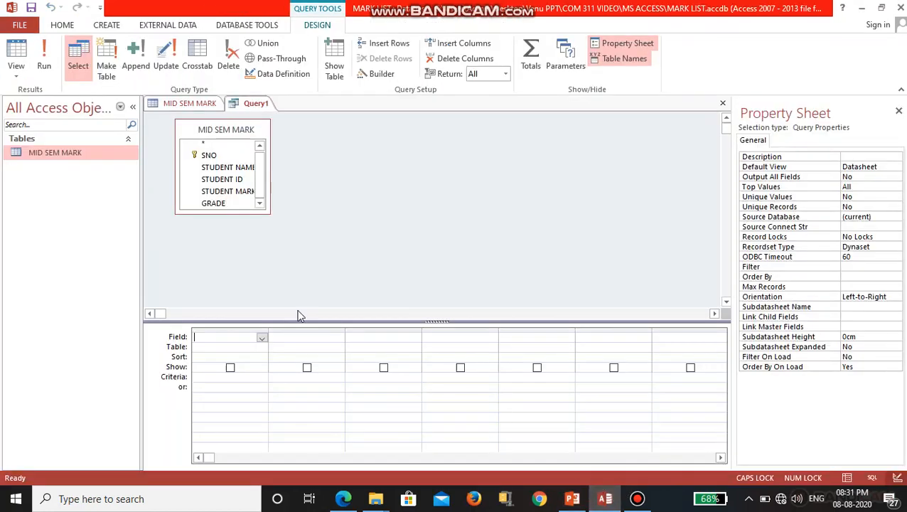
Step: Add the SNO, STUDENT NAME and STUDENT ID fields to the first three columns of the query grid
click(262, 337)
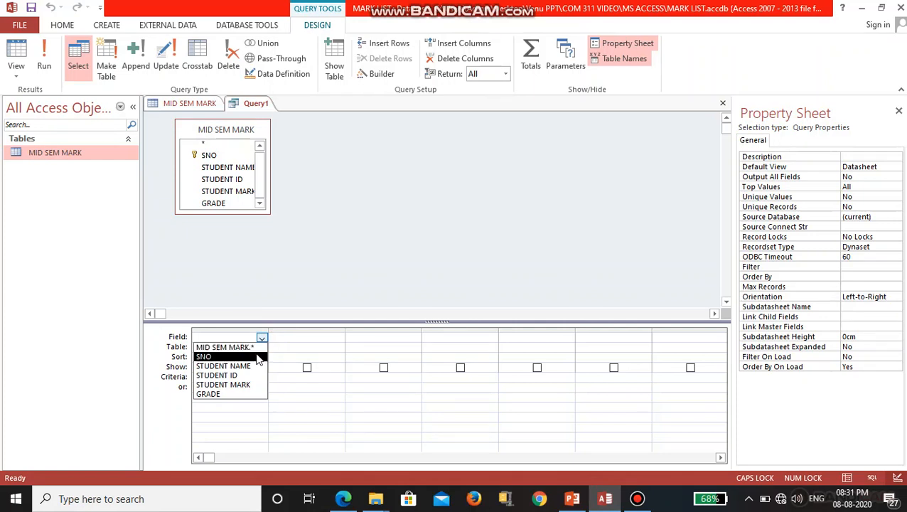
click(259, 357)
click(316, 329)
click(327, 334)
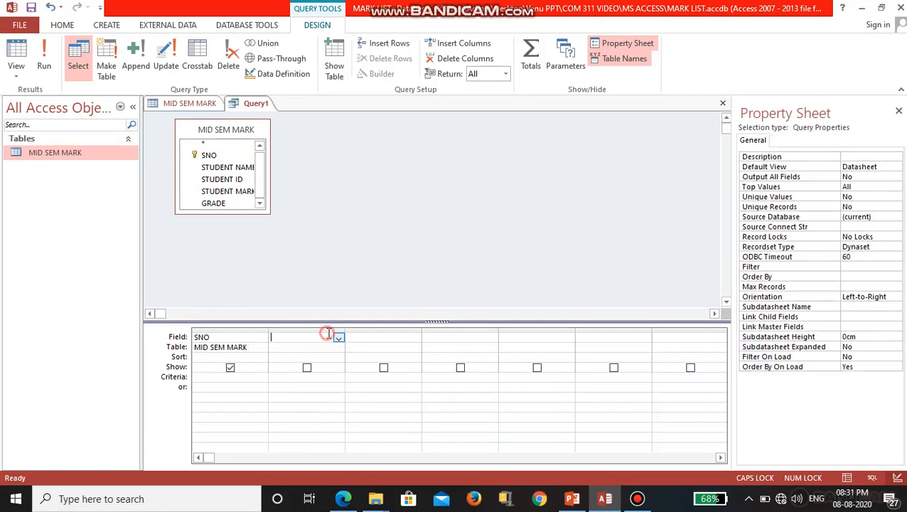
click(338, 337)
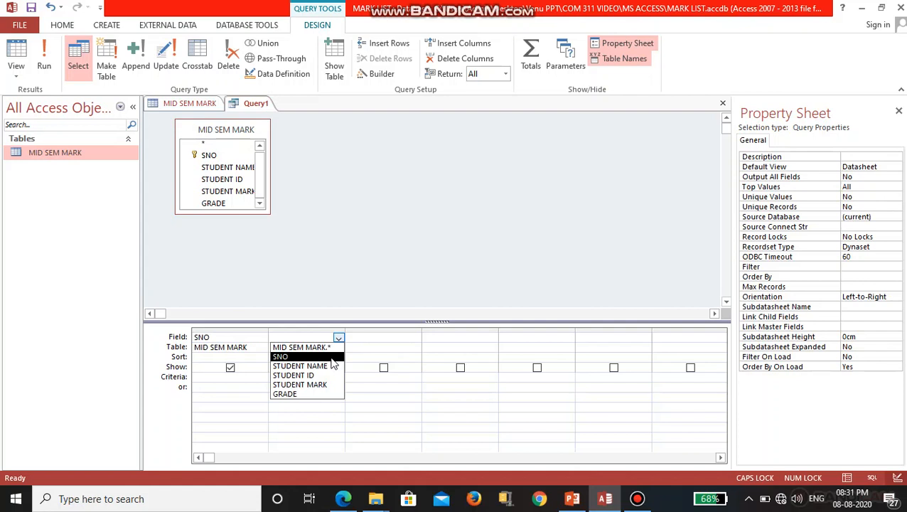
click(333, 365)
click(364, 336)
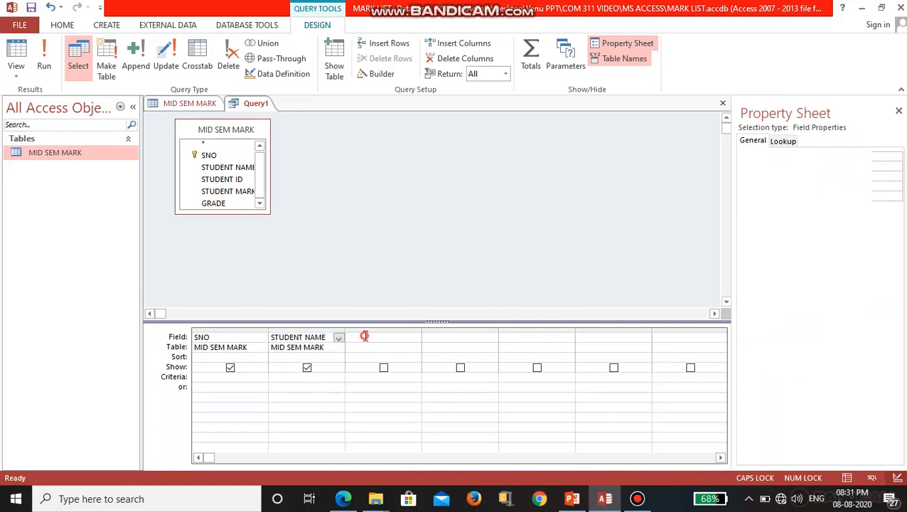
click(415, 339)
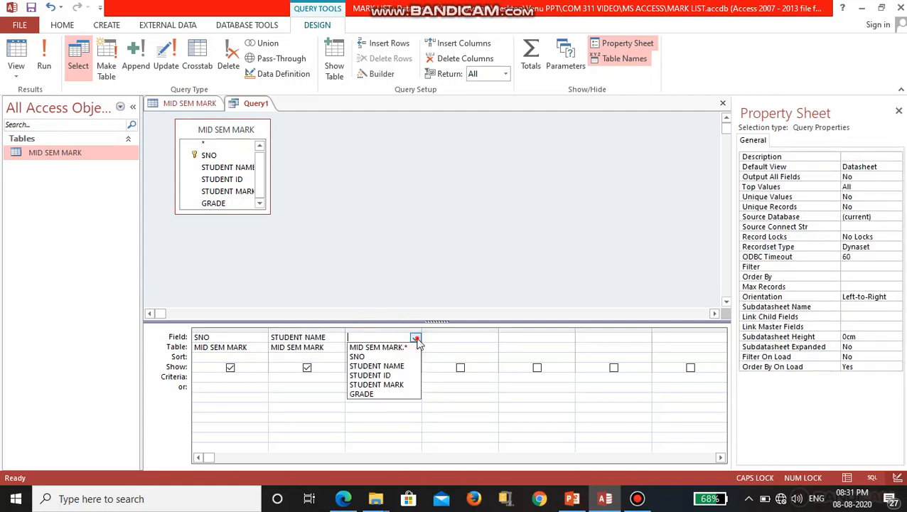
click(377, 375)
Step: Add the STUDENT MARK and GRADE fields to the fourth and fifth columns of the query grid
click(445, 337)
click(491, 338)
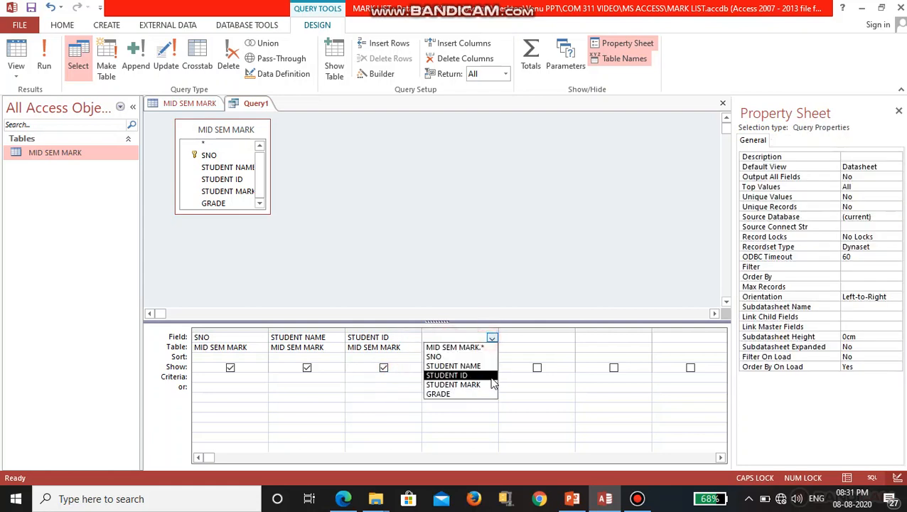
click(491, 376)
click(491, 337)
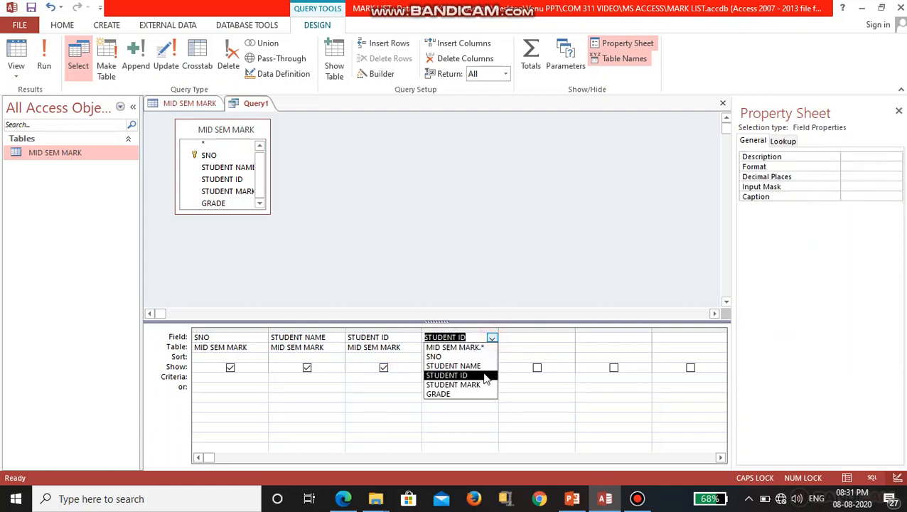
click(483, 384)
click(512, 338)
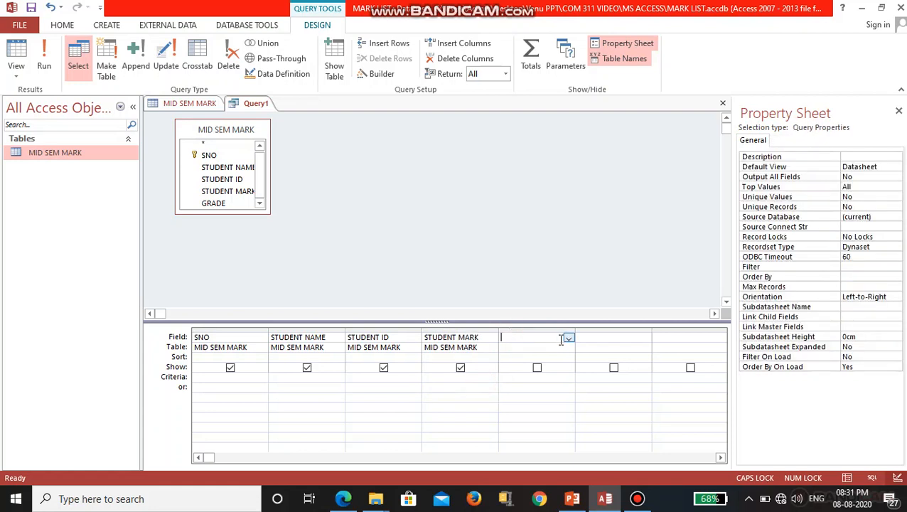
click(567, 338)
click(547, 393)
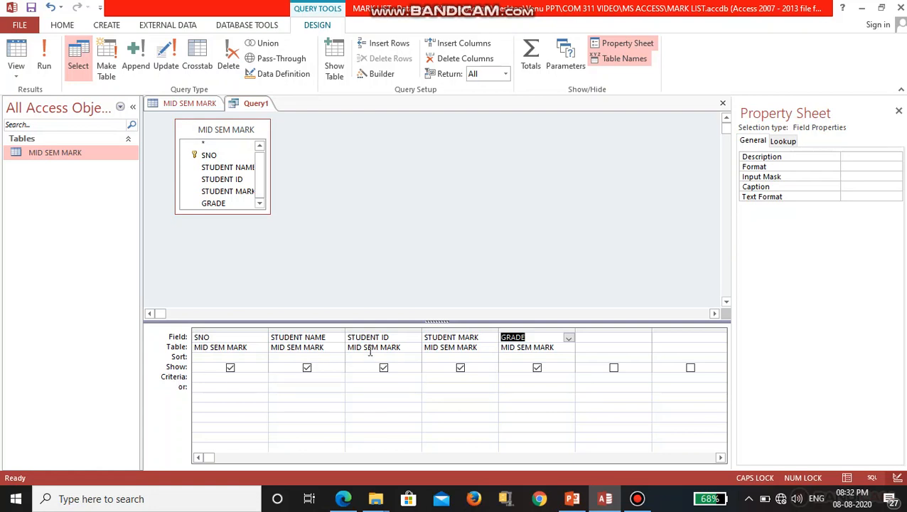
Step: Set the STUDENT MARK criterion to <12, checking it against the workout slide, and run the query
click(447, 376)
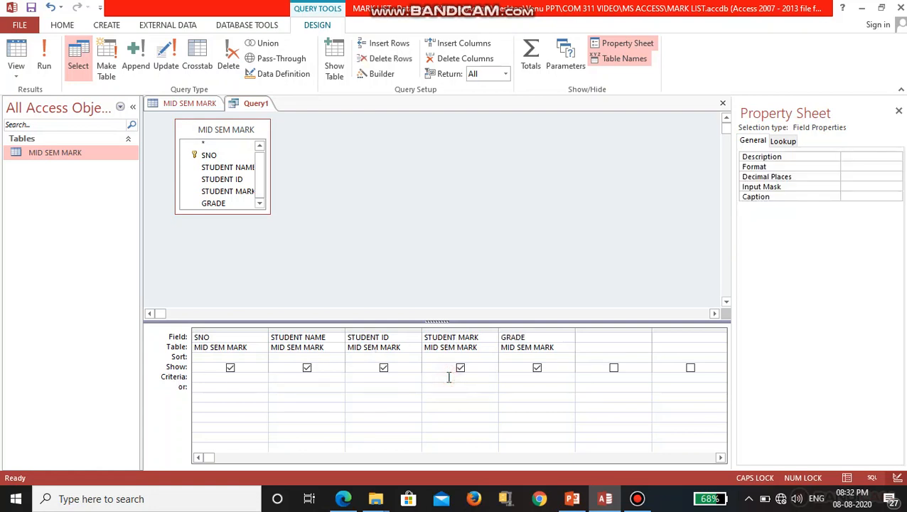
text(<12)
click(572, 499)
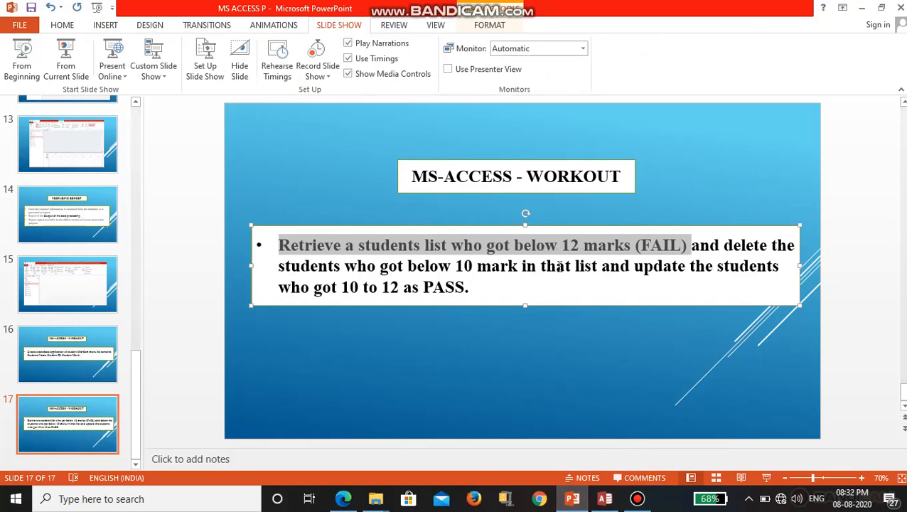
click(606, 501)
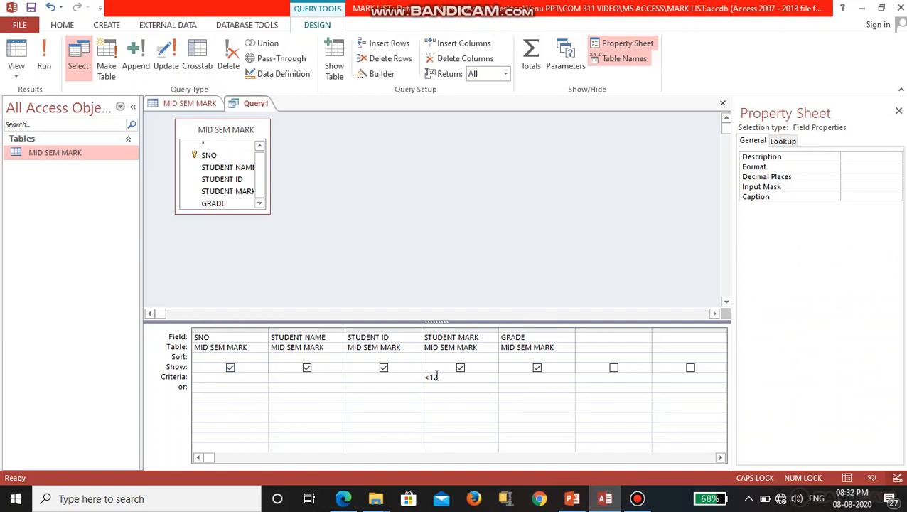
drag(439, 377, 416, 382)
click(483, 379)
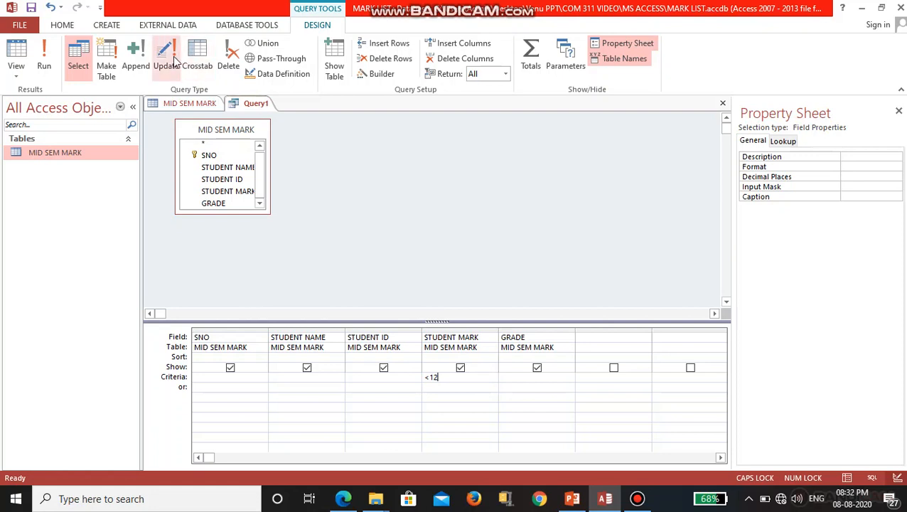
click(41, 67)
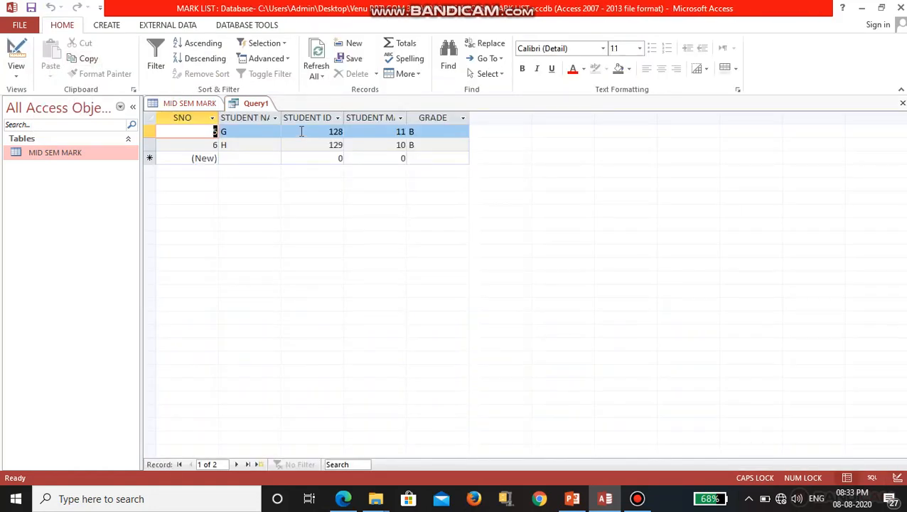
Step: Compare the student marks in the Query1 results with the records in the MID SEM MARK table
click(208, 105)
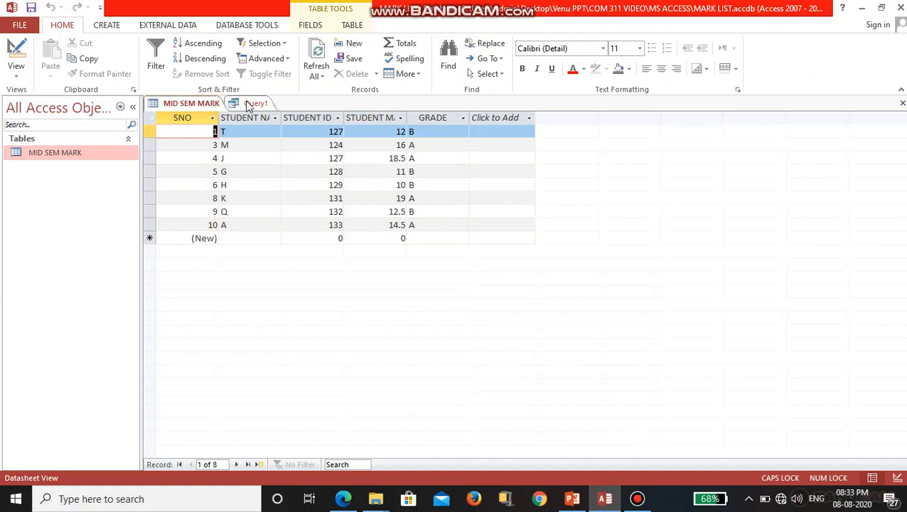
click(246, 103)
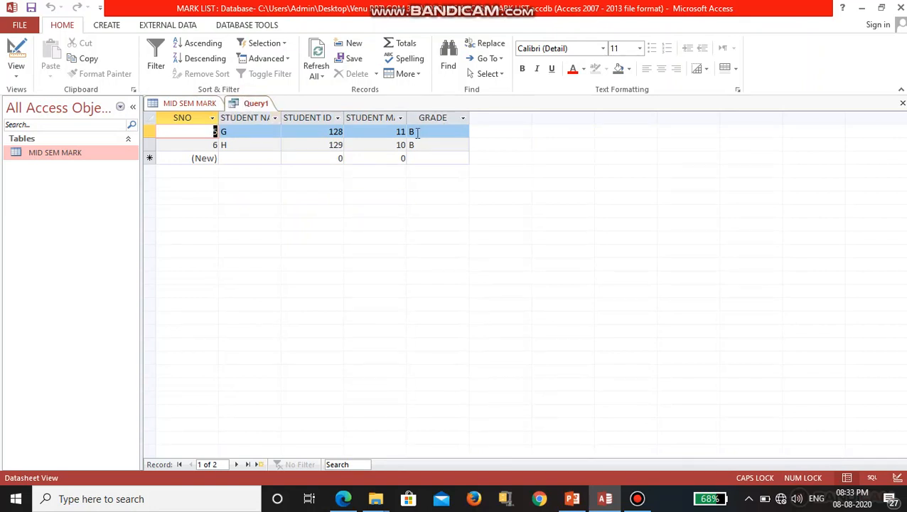
double_click(390, 130)
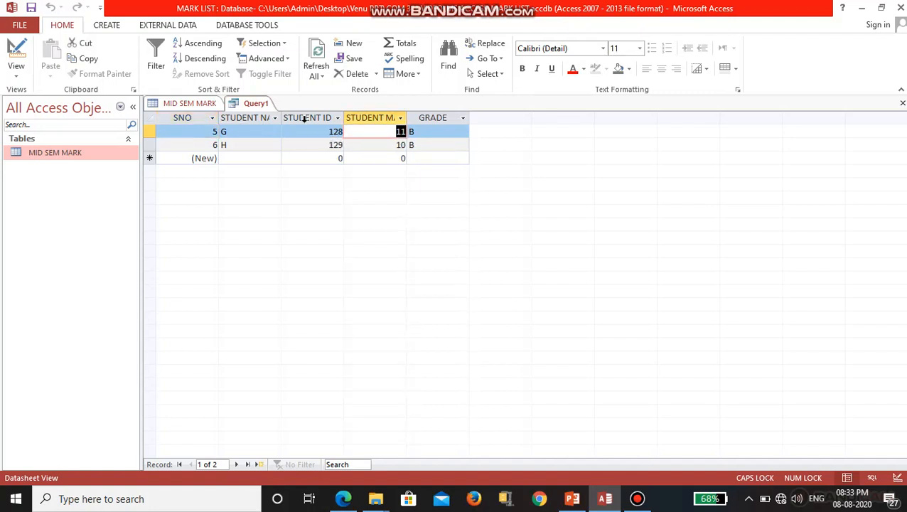
click(189, 103)
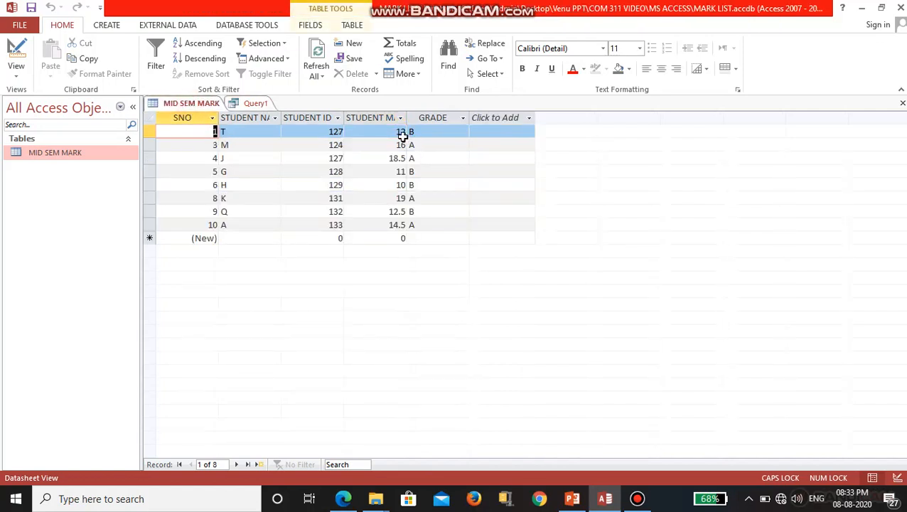
click(241, 105)
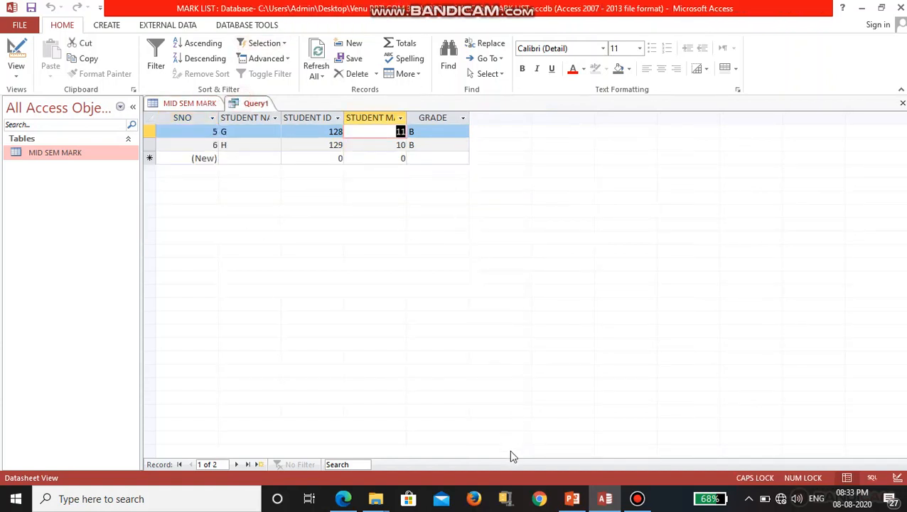
Step: Switch to the PowerPoint workout slide and change the deletion limit in its text to "below 11 mark"
mouse_move(578, 503)
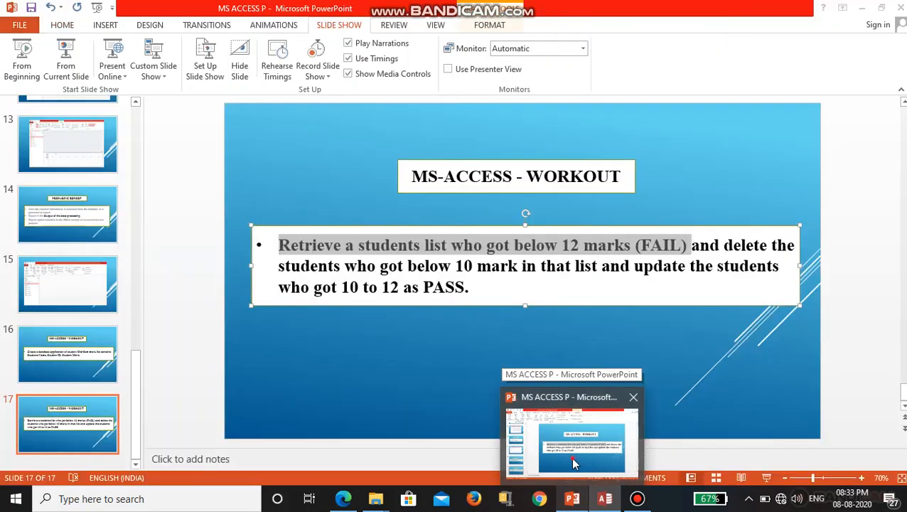
click(573, 462)
click(528, 282)
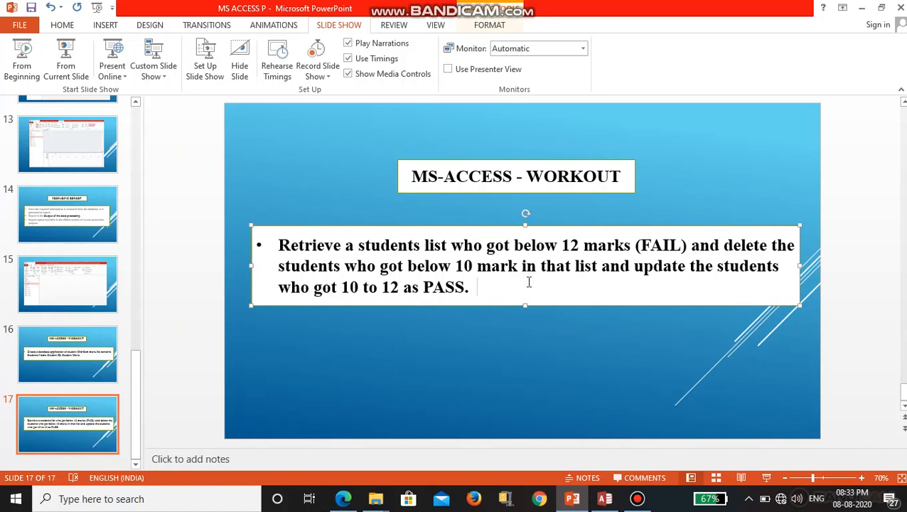
click(473, 267)
key(BackSpace)
text(1)
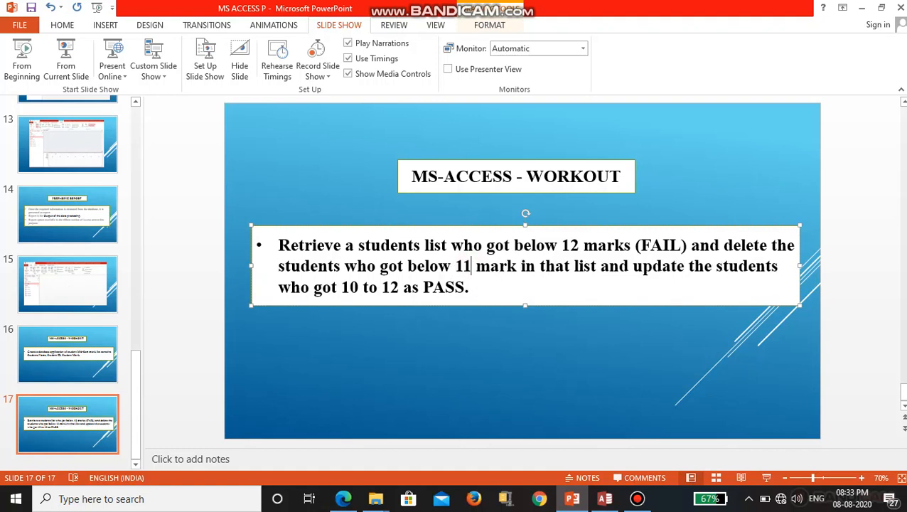
Step: Compare the Query1 results in Access with the revised workout instructions on the slide, ending back in Access
click(604, 499)
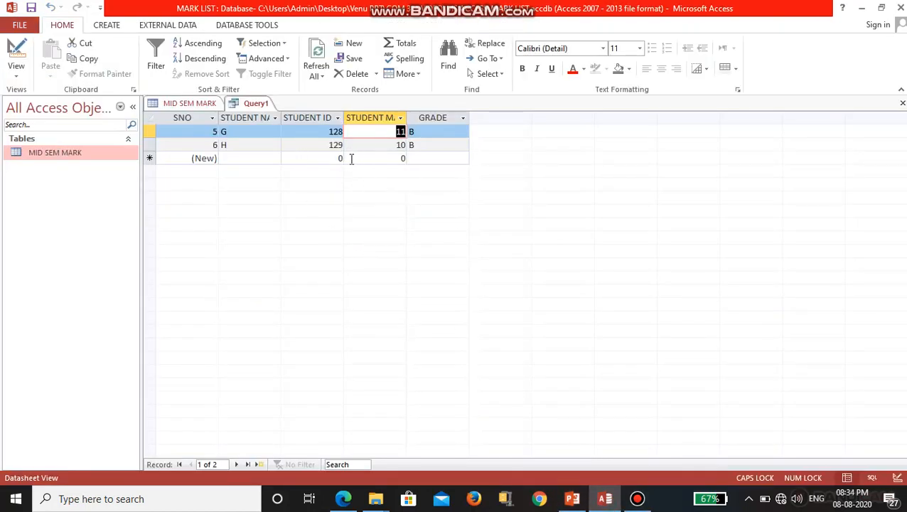
click(572, 498)
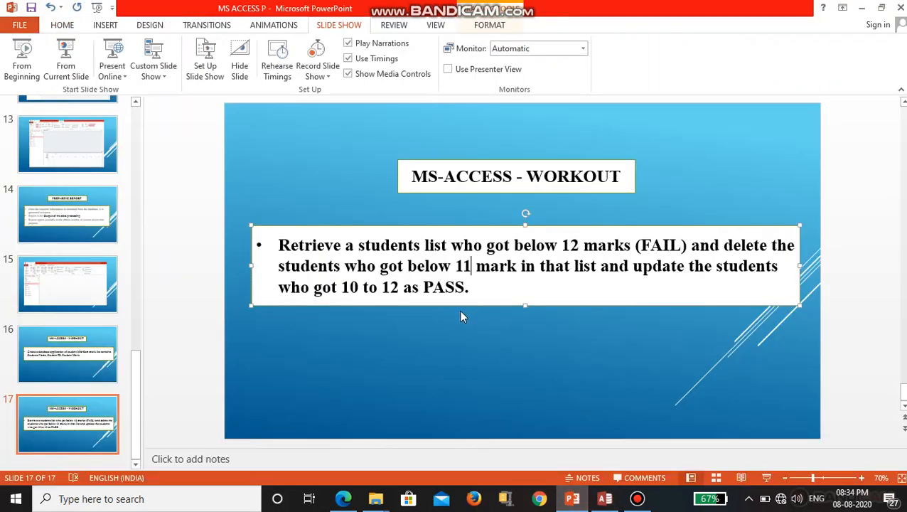
click(602, 500)
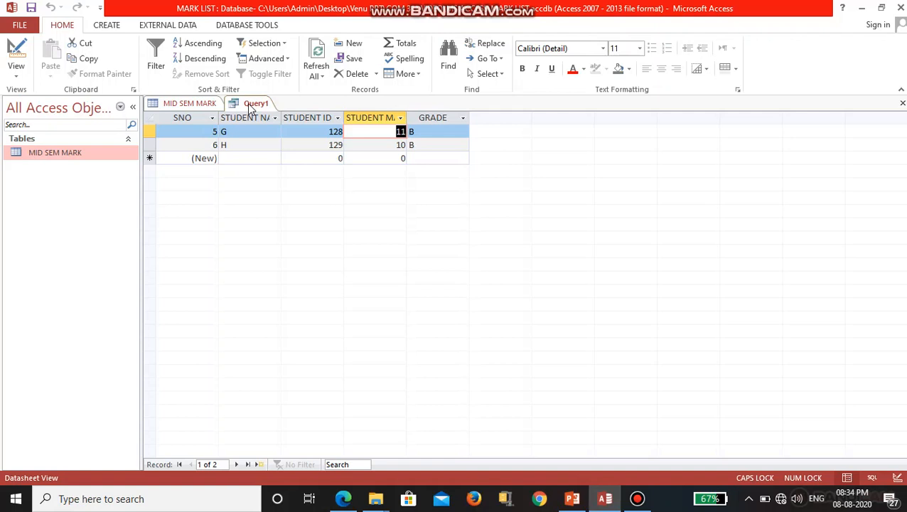
Step: Create a second query in design view, check which saved queries can be its source, and close the selection without adding any
click(107, 25)
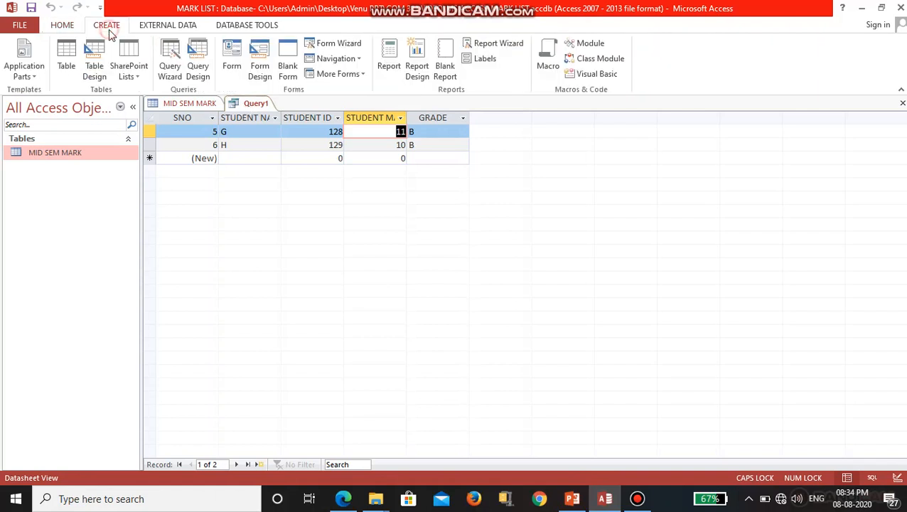
click(198, 69)
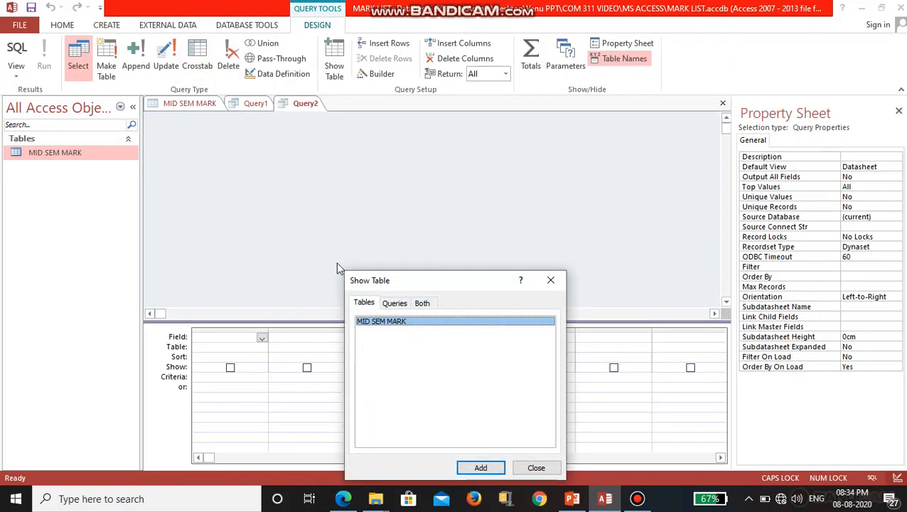
click(400, 304)
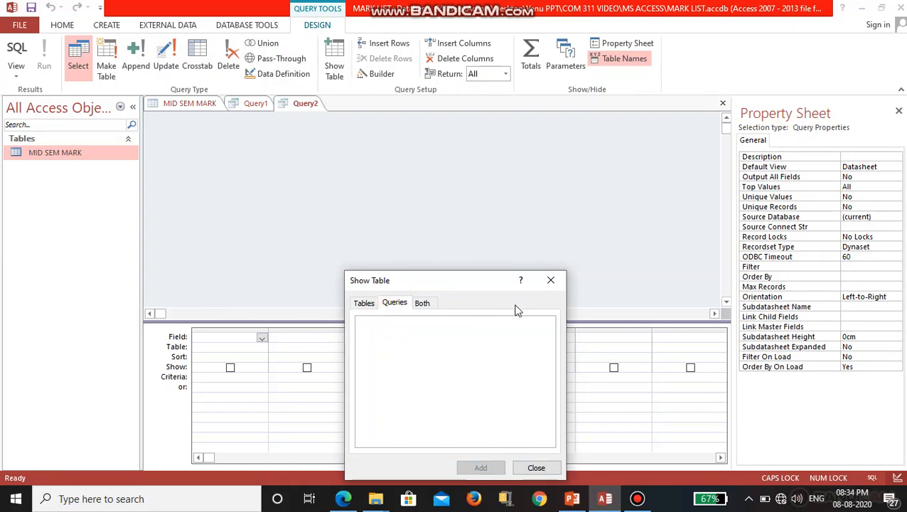
click(550, 281)
Step: Save the Query1 results query under the name BELOW 12
click(252, 106)
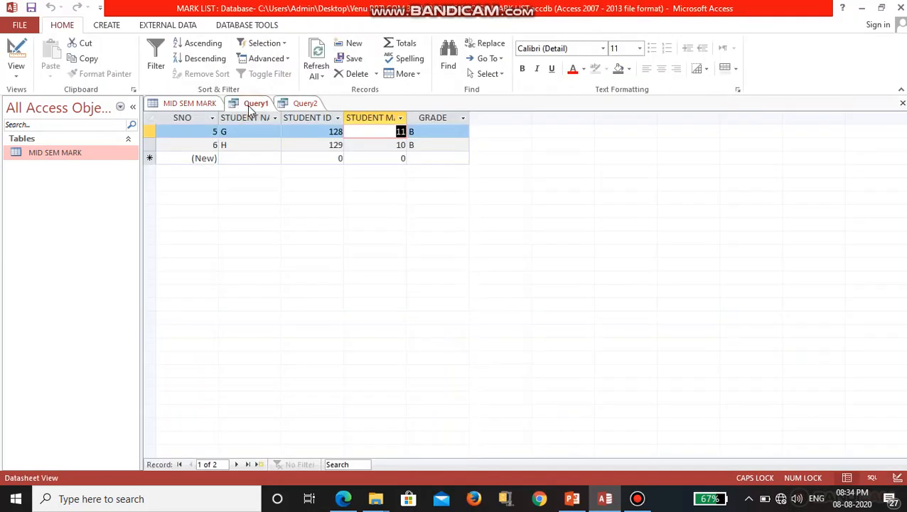
right_click(250, 106)
click(261, 113)
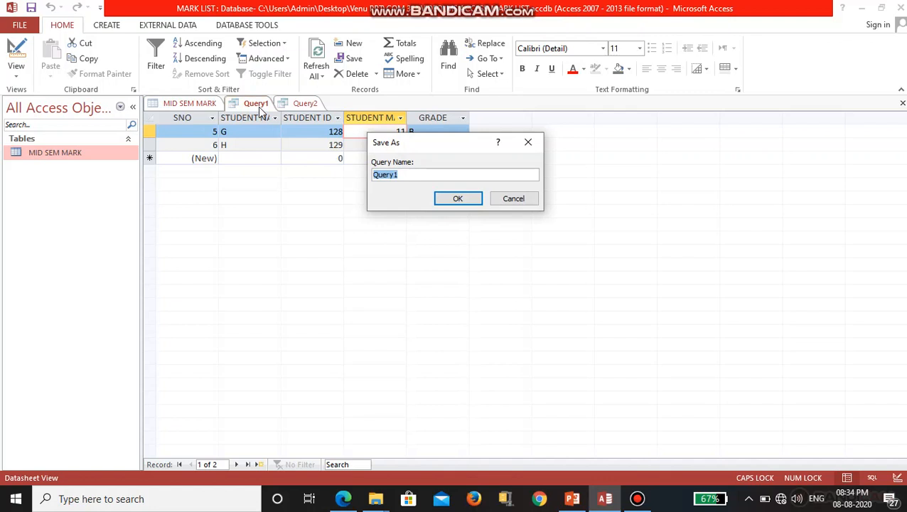
text(BELOW 12)
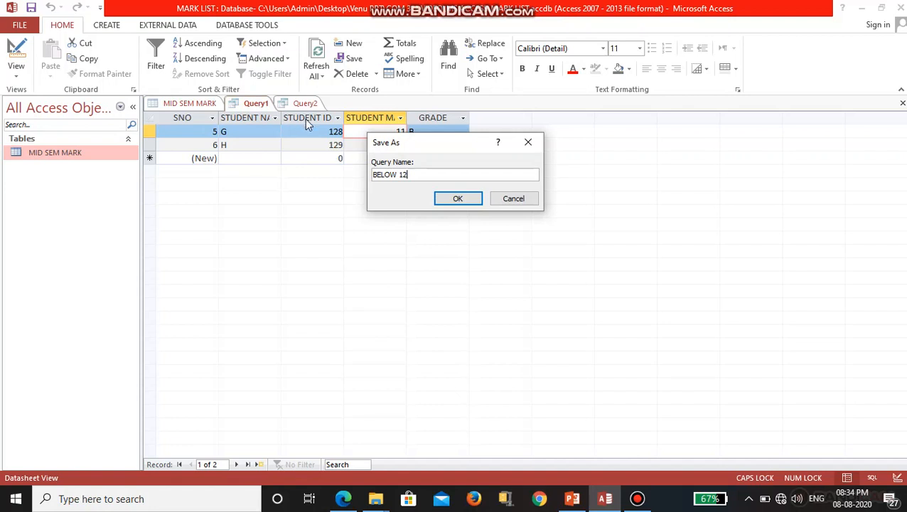
click(469, 199)
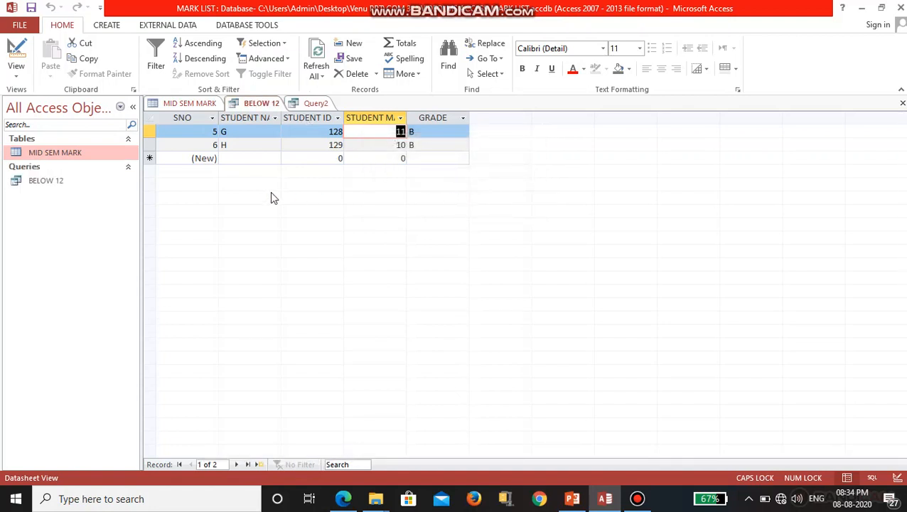
Step: Check the field and table choices offered in the empty Query2 design, and close that query
click(297, 106)
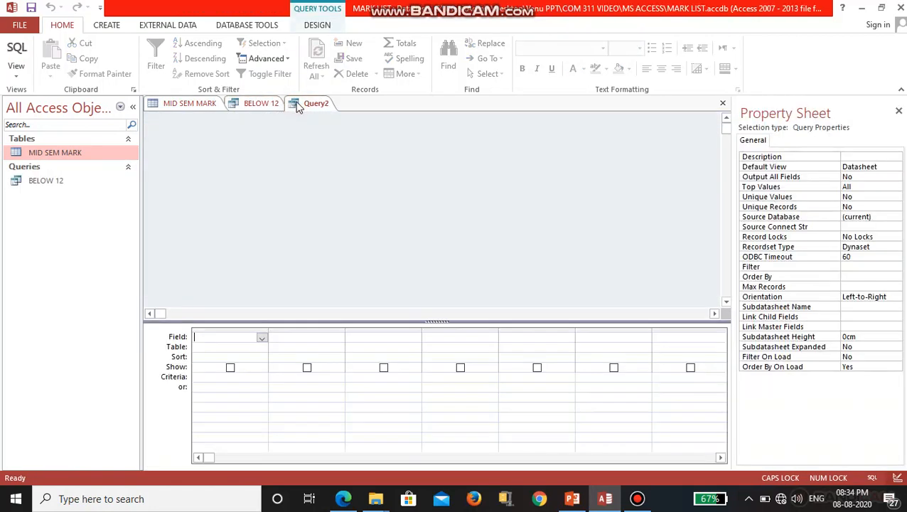
click(268, 339)
click(262, 339)
click(260, 347)
click(261, 346)
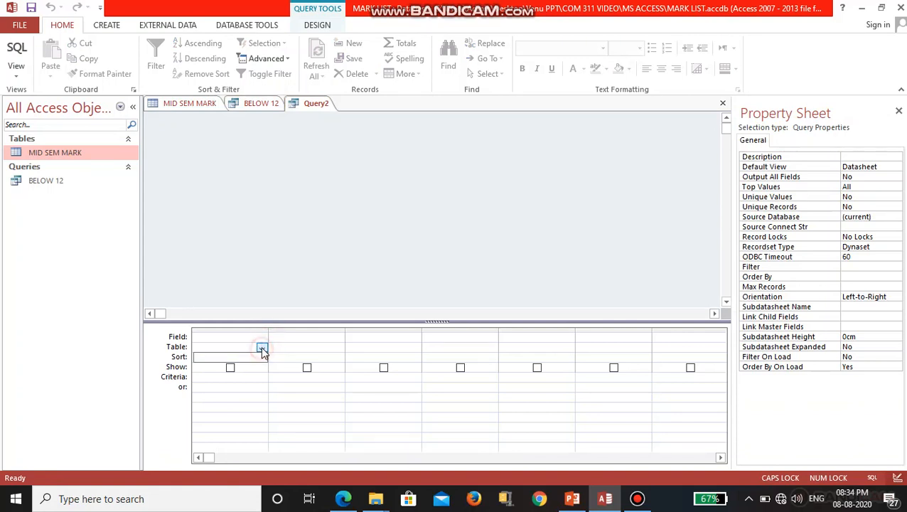
right_click(312, 105)
click(324, 130)
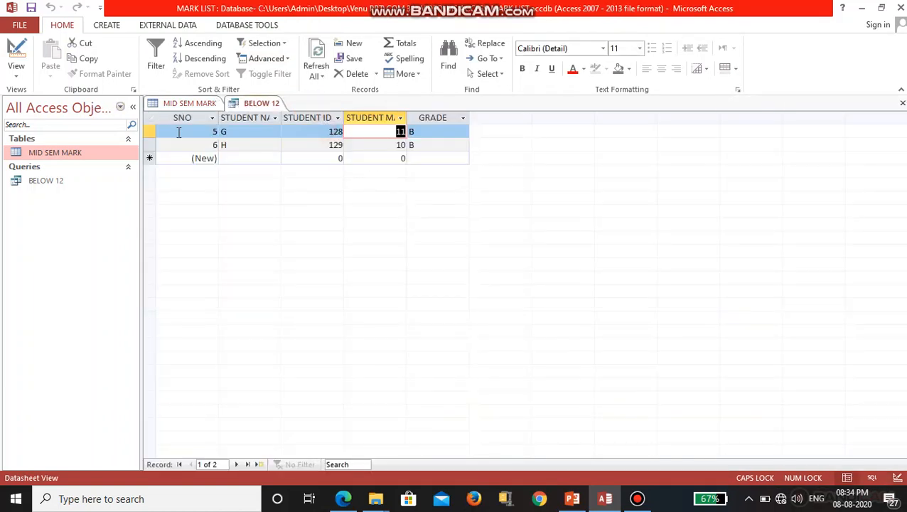
Step: Create a query in design view with saved query BELOW 12 as its source, checking the deletion limit on the PowerPoint slide
click(98, 177)
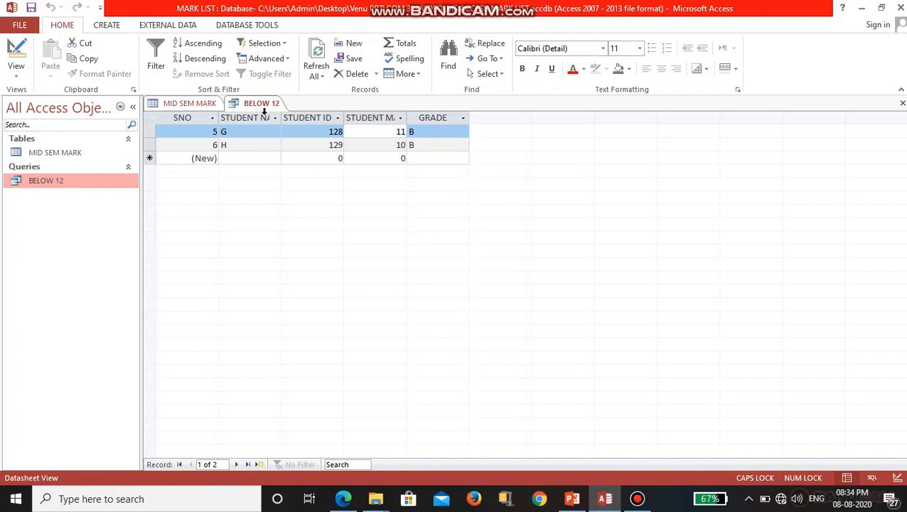
click(107, 25)
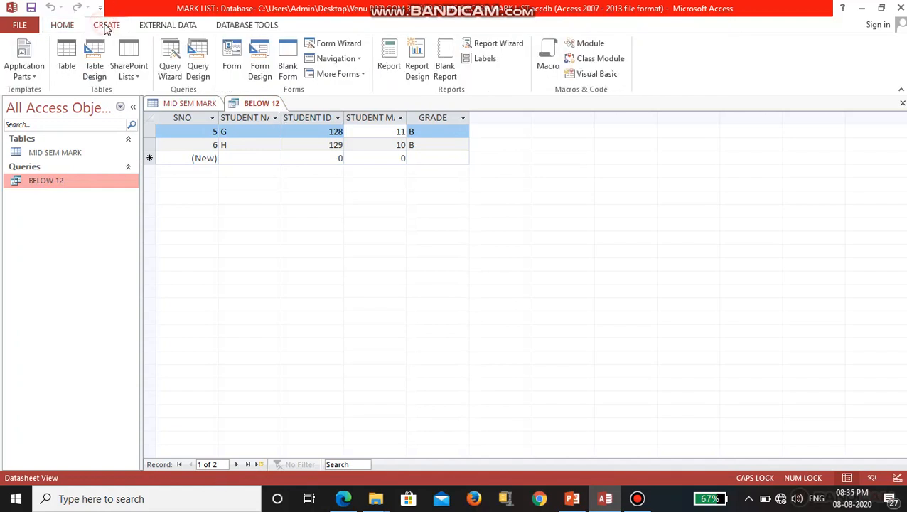
click(200, 72)
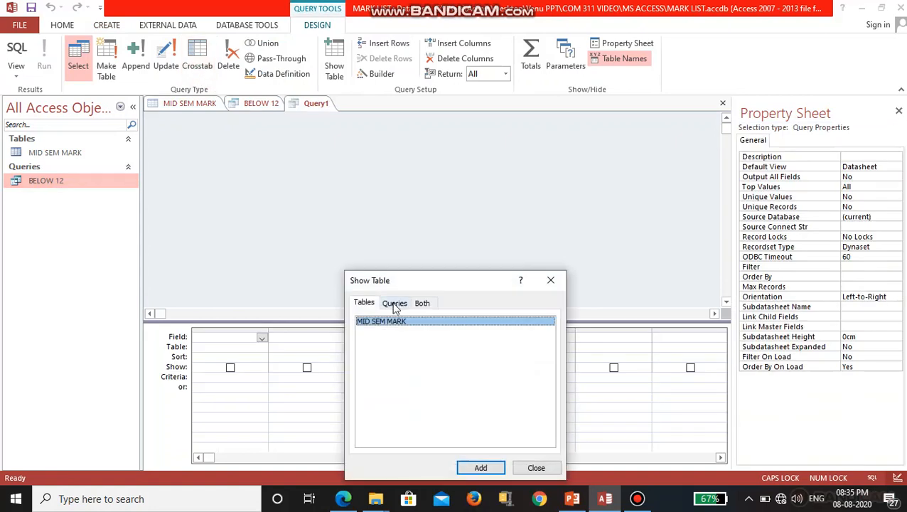
click(395, 303)
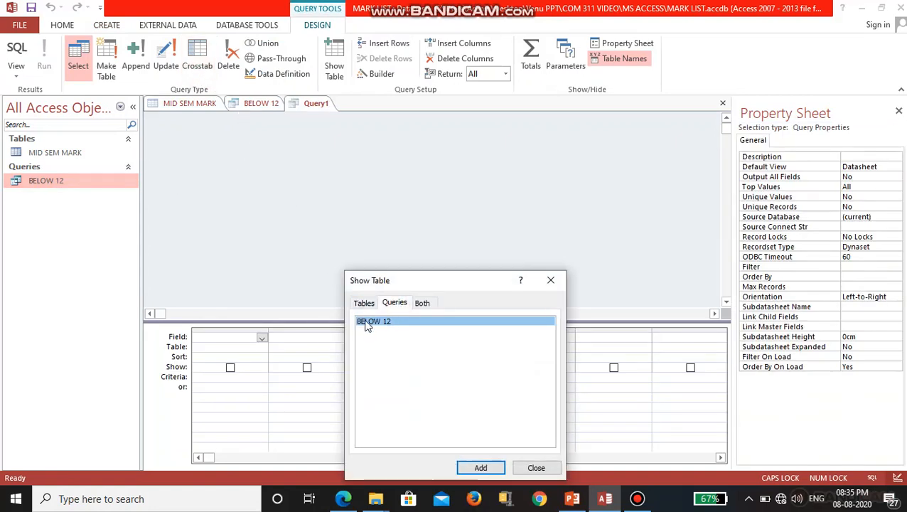
click(572, 498)
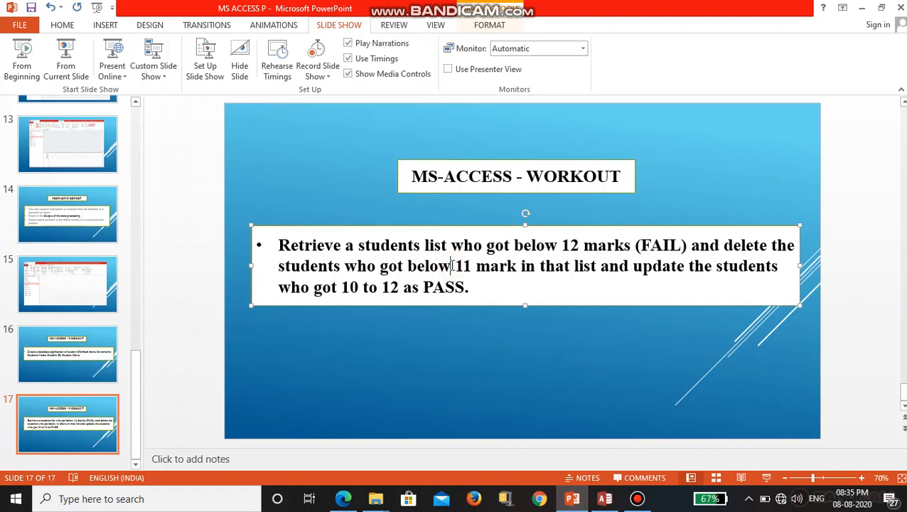
drag(408, 266, 512, 266)
click(605, 498)
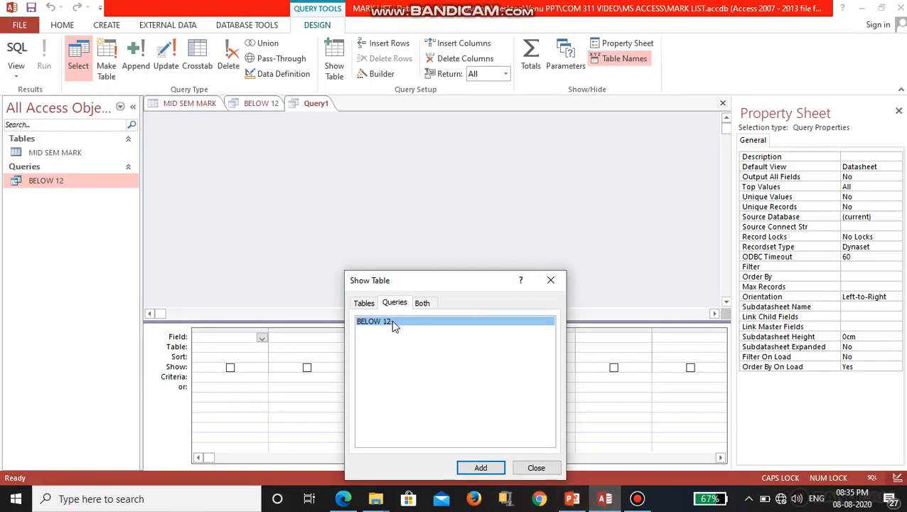
click(484, 469)
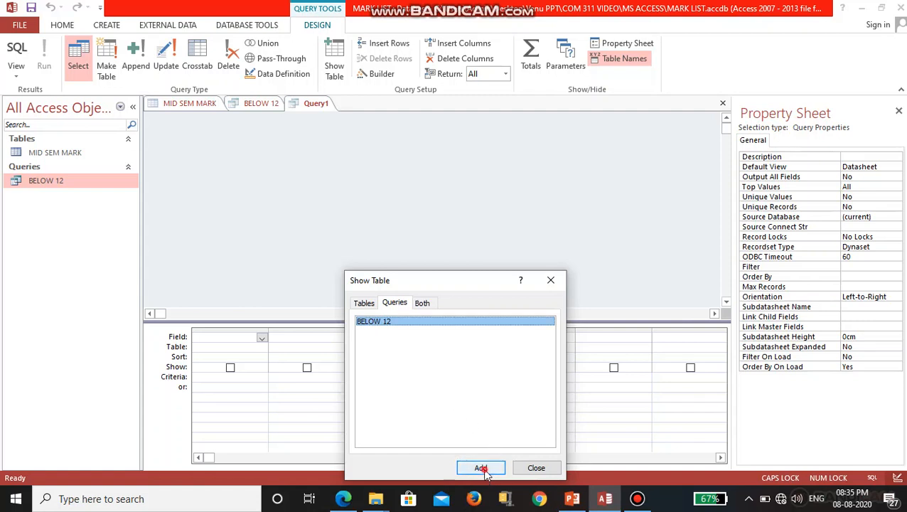
click(551, 282)
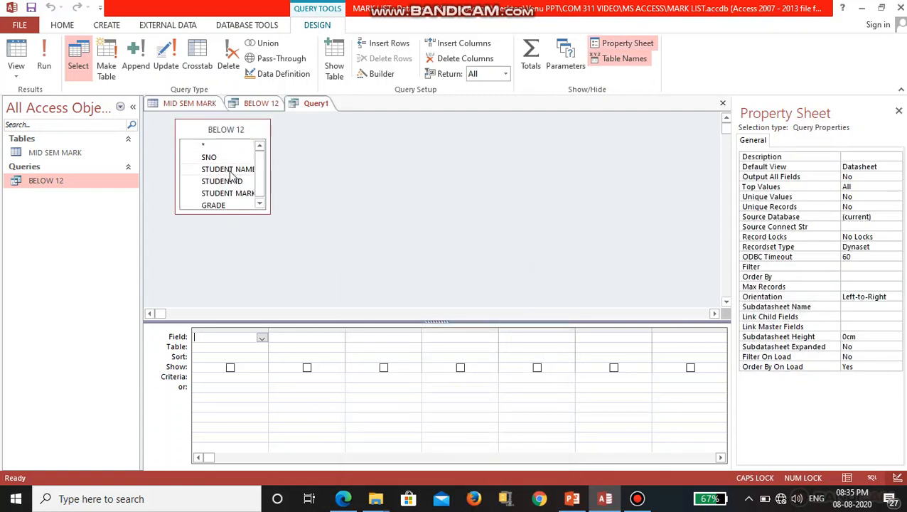
Step: Turn the new query into a delete query on the STUDENT MARK field with the criterion <11
click(261, 338)
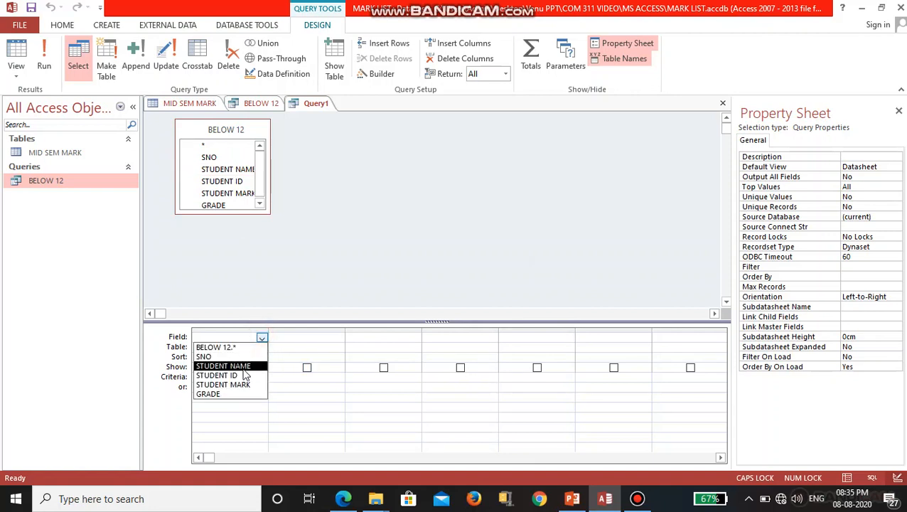
click(229, 284)
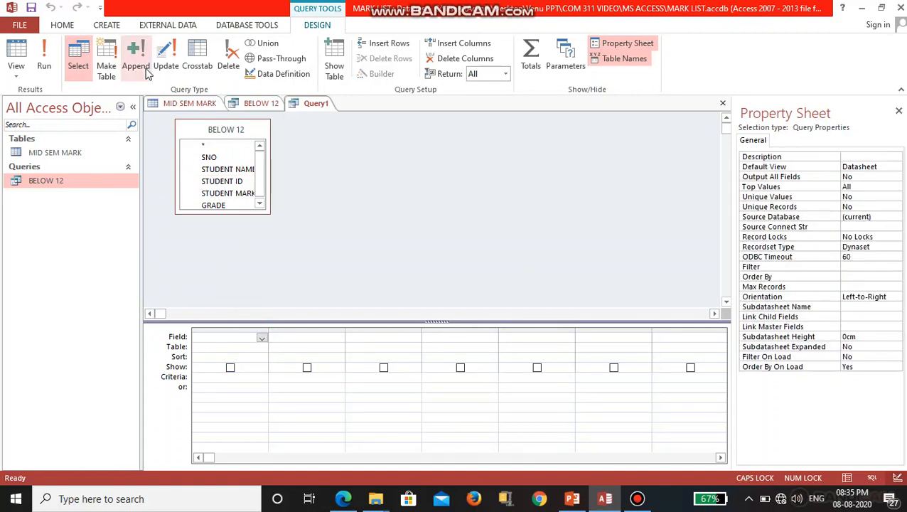
click(229, 57)
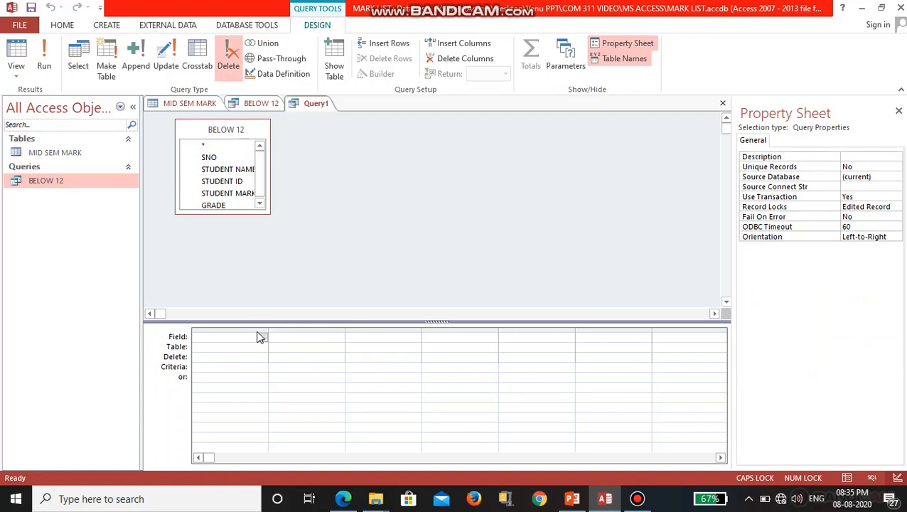
click(258, 330)
click(251, 313)
click(262, 337)
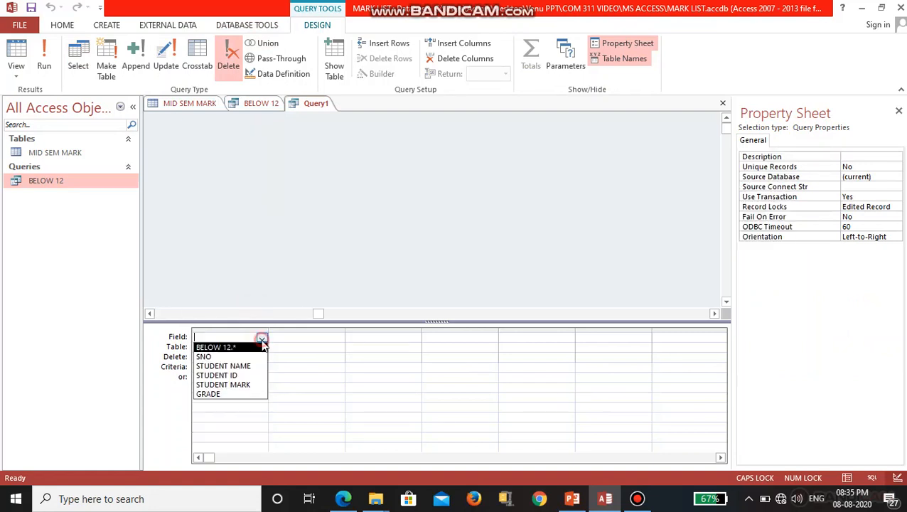
click(244, 384)
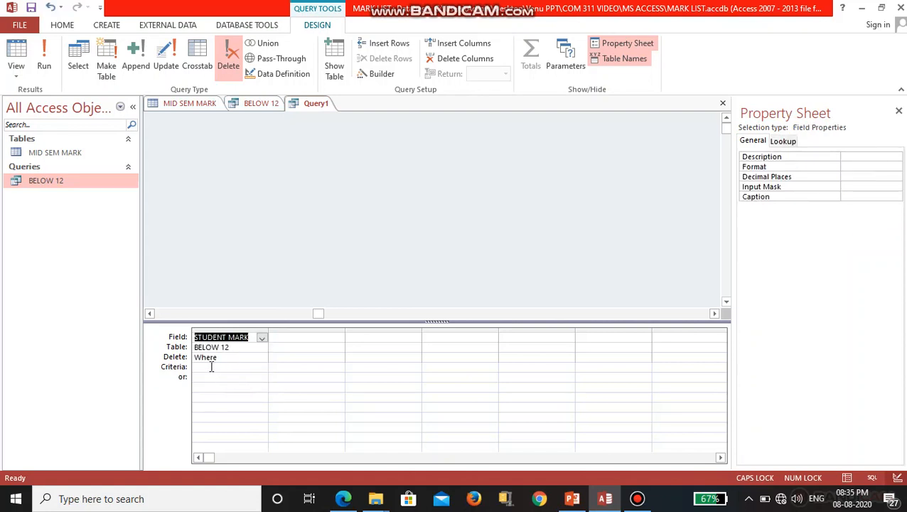
click(211, 368)
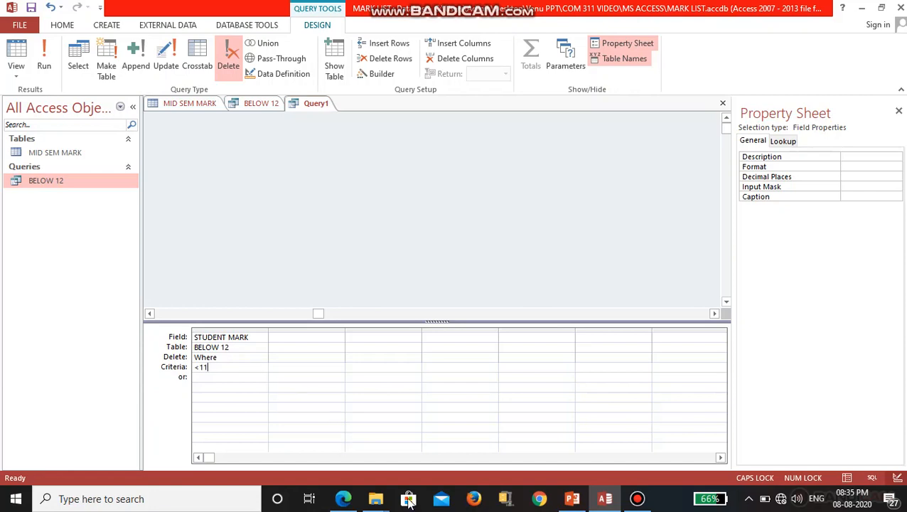
Step: Check the criterion against the PowerPoint workout slide, and run the delete query in Access, accepting the record deletion
click(573, 498)
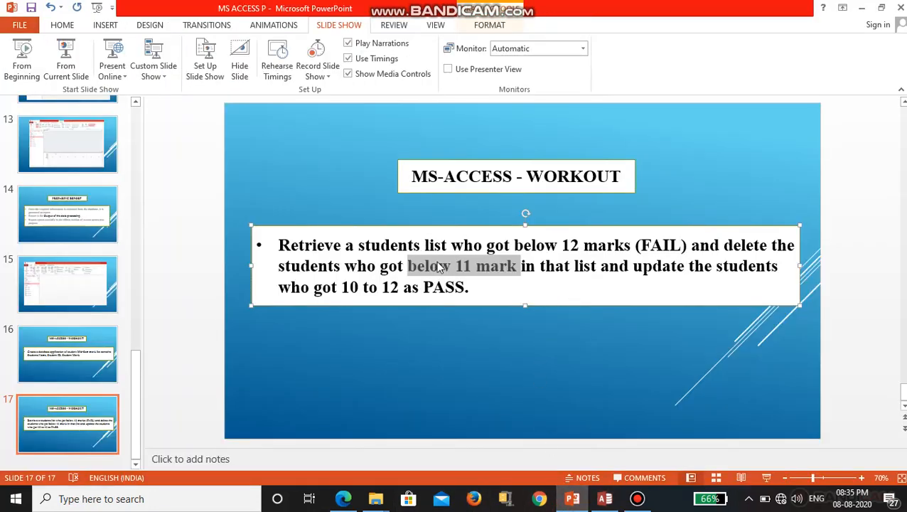
click(604, 499)
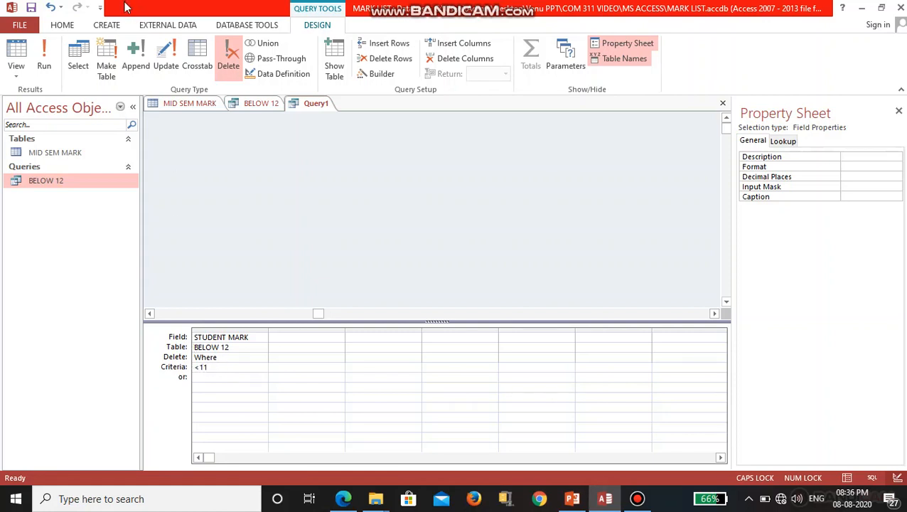
click(46, 63)
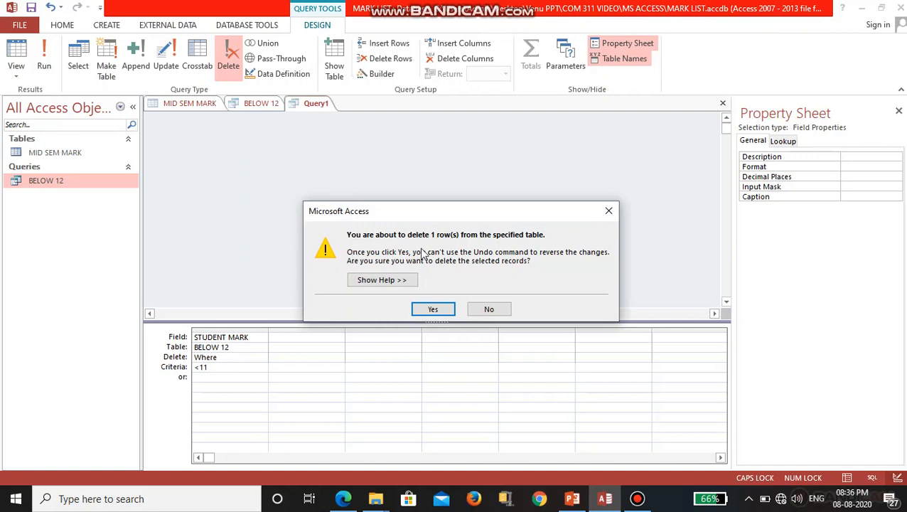
click(445, 309)
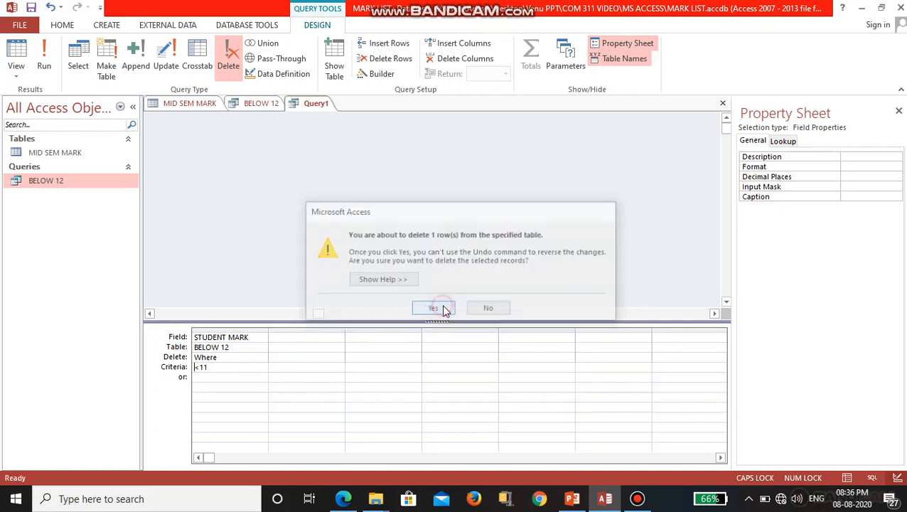
Step: Set the GRADE of the student with 11 marks to F in BELOW 12, and save it before returning to Query1
click(276, 105)
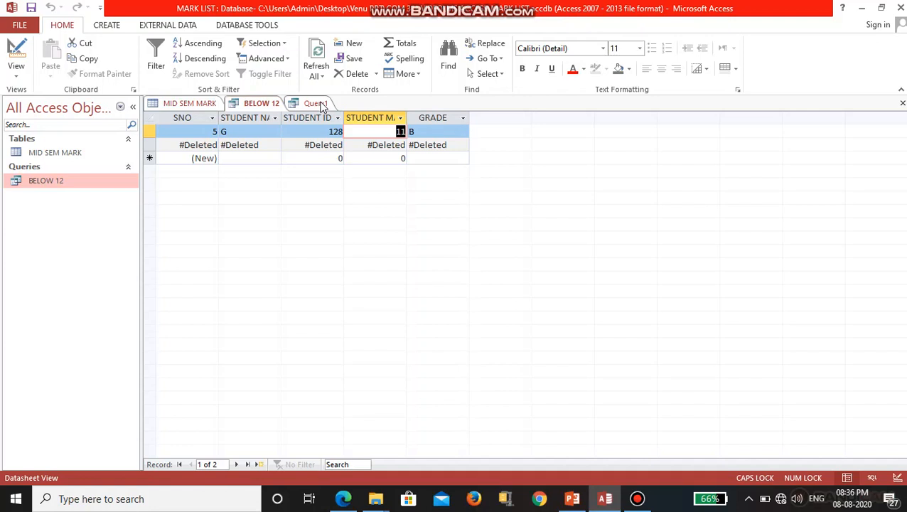
click(419, 135)
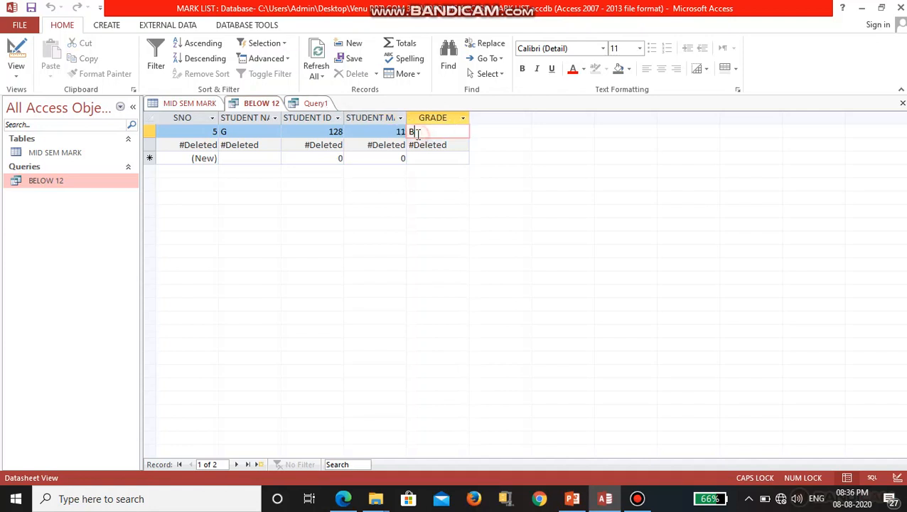
key(BackSpace)
text(F)
right_click(260, 103)
click(288, 110)
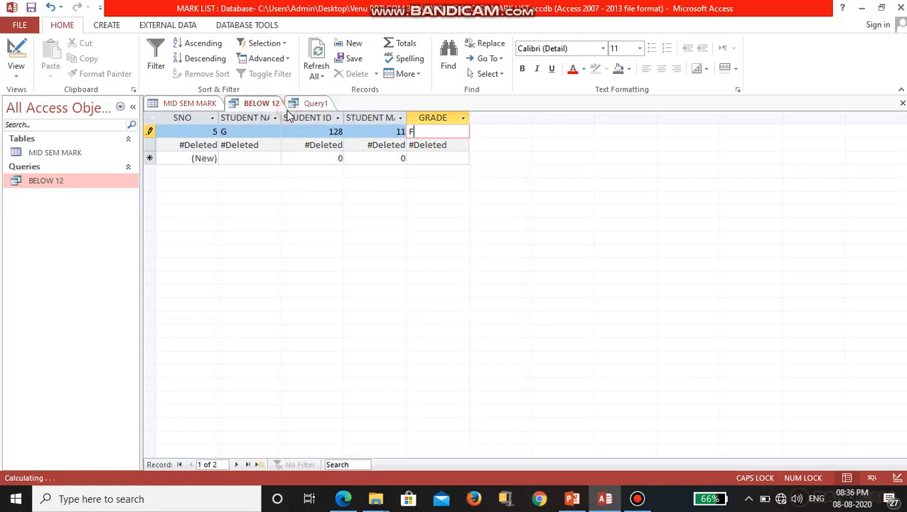
click(313, 104)
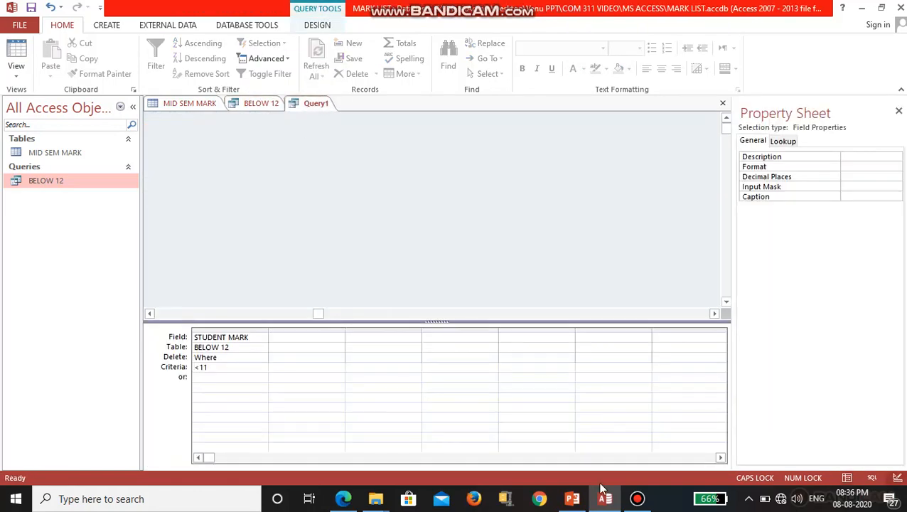
Step: Switch to the PowerPoint workout slide and change the update range in its text to "11 to 12"
click(572, 498)
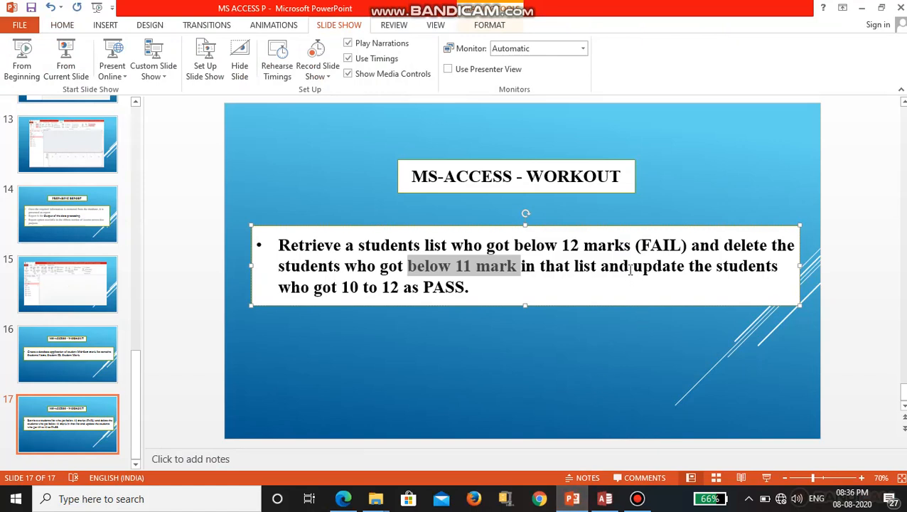
drag(631, 267, 712, 268)
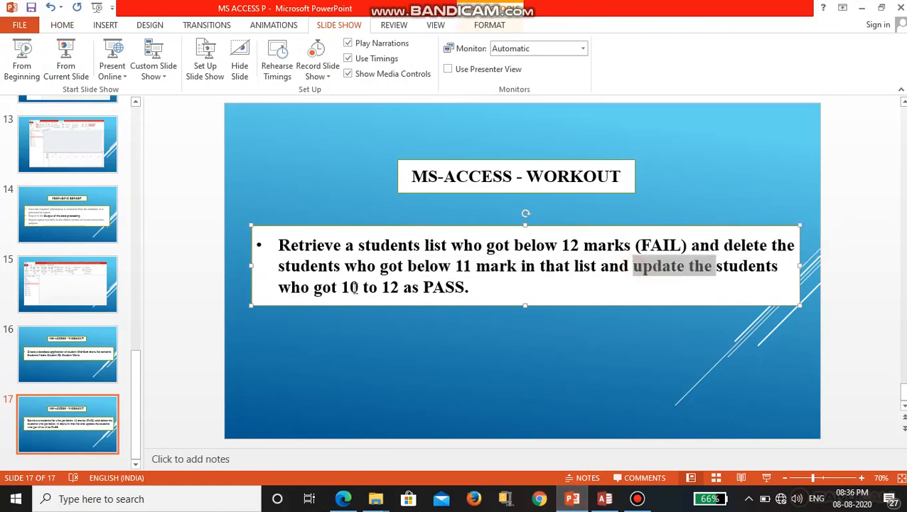
click(357, 288)
key(BackSpace)
text(1)
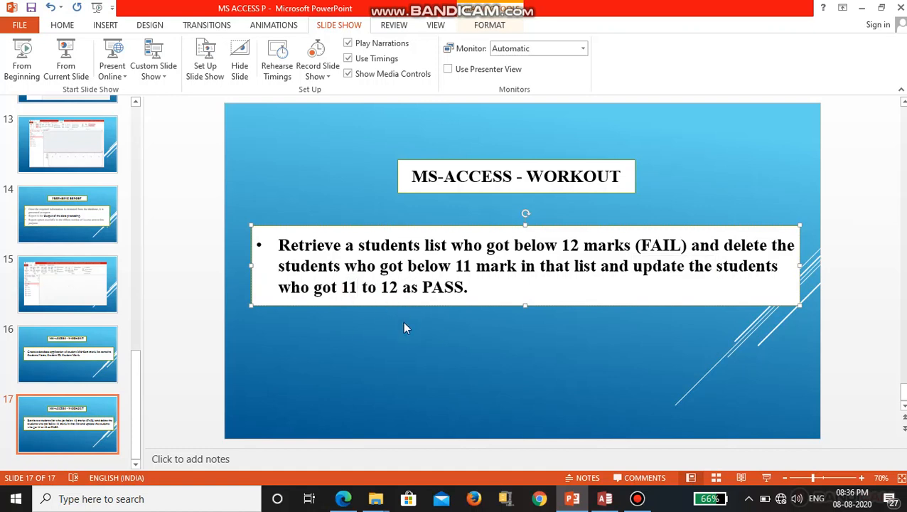
Step: Switch back to Access and review the records and grade in the BELOW 12 results
click(604, 499)
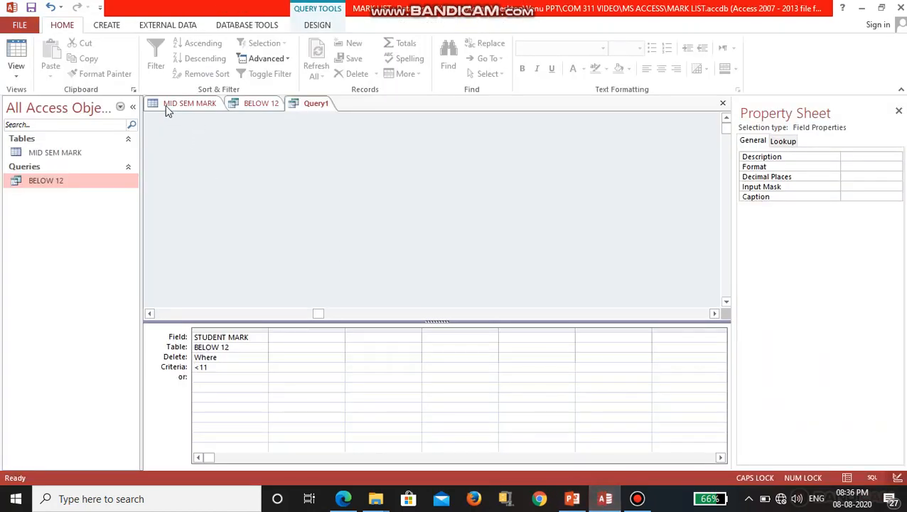
click(108, 27)
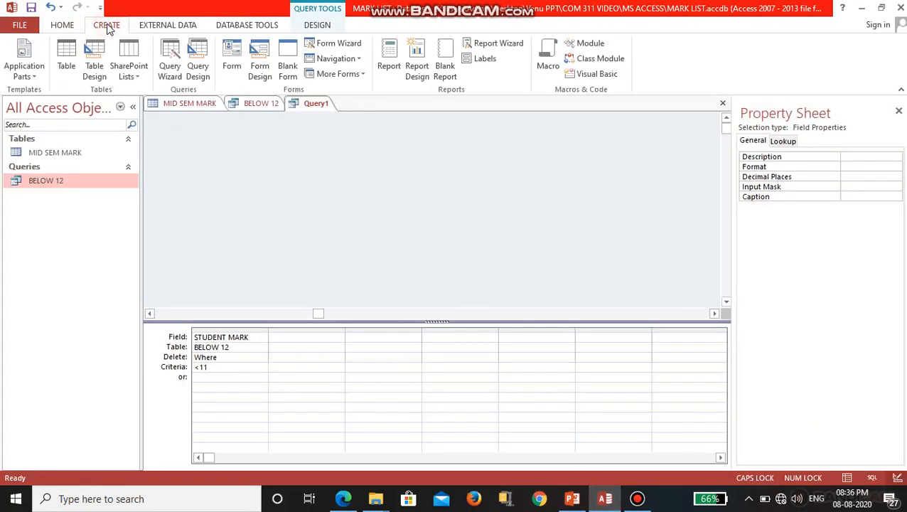
click(242, 103)
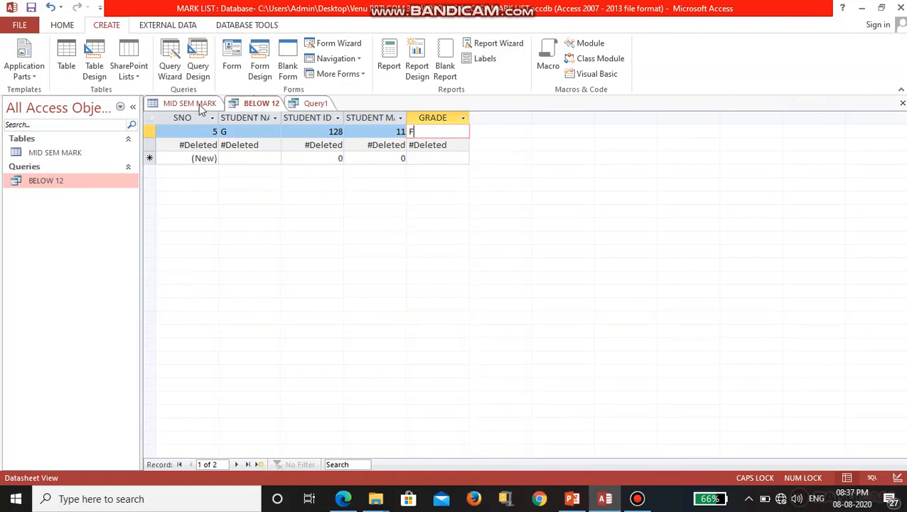
Step: Create a new query in Design view based on the BELOW 12 query and make it an update query
click(199, 74)
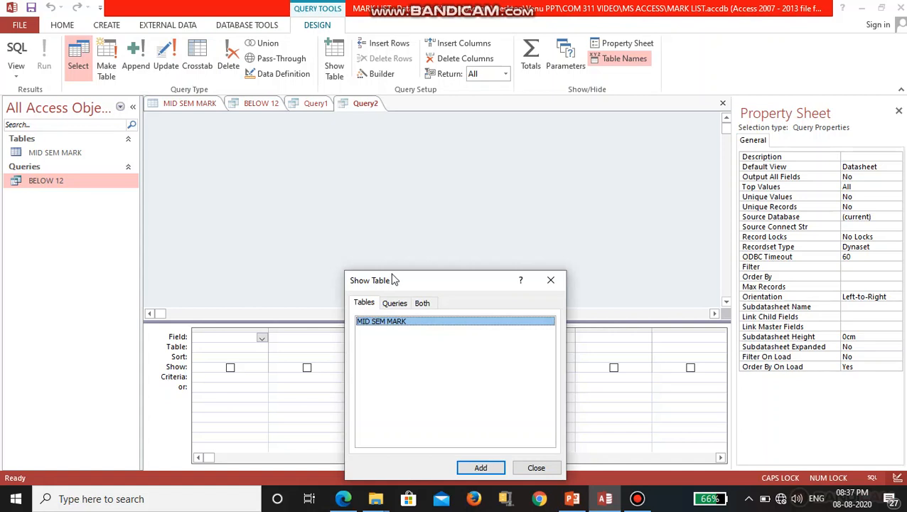
click(395, 303)
click(482, 468)
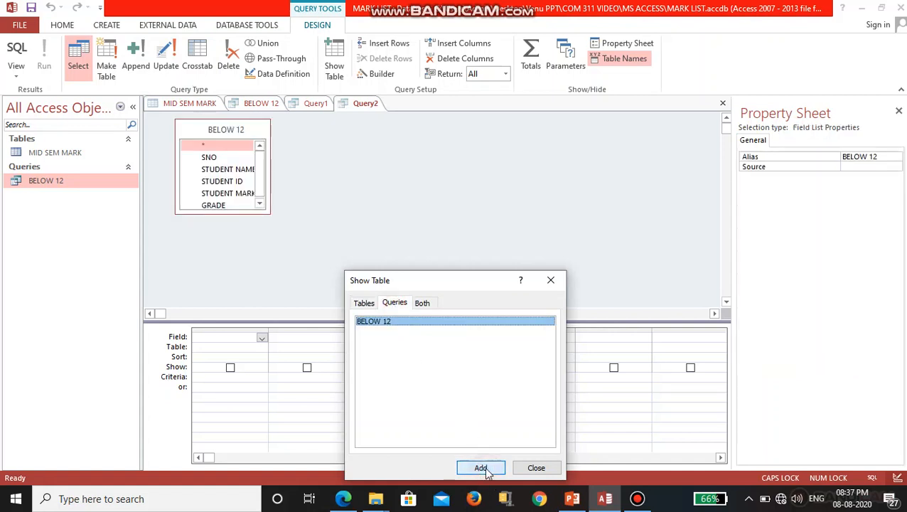
click(550, 280)
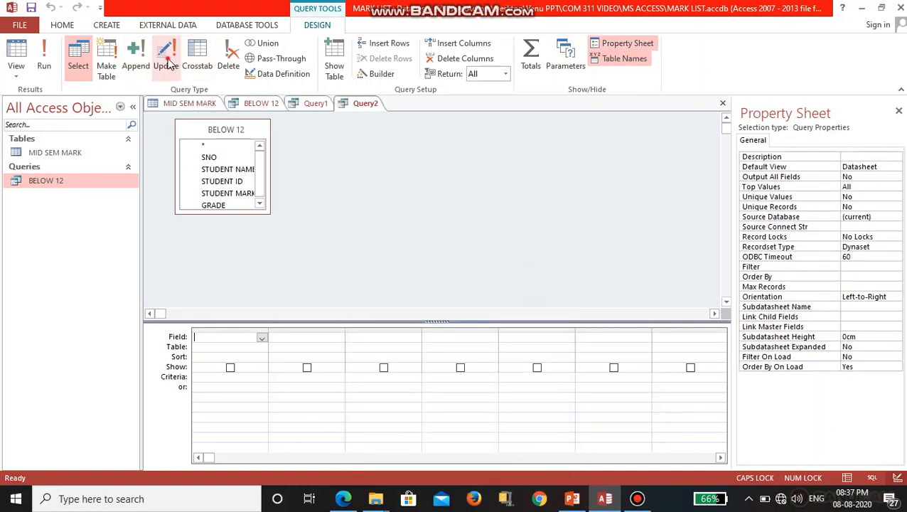
click(166, 56)
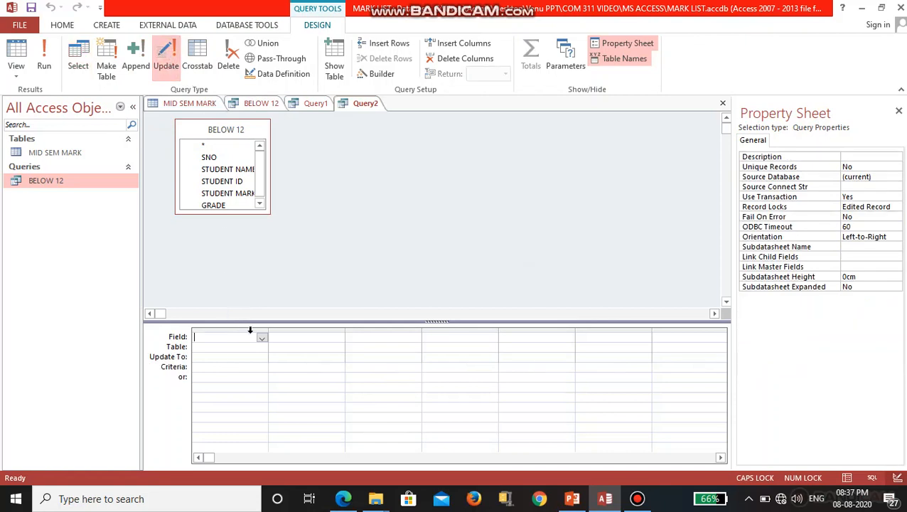
Step: Add the GRADE field to the update query and set its Update To value to "B"
click(262, 338)
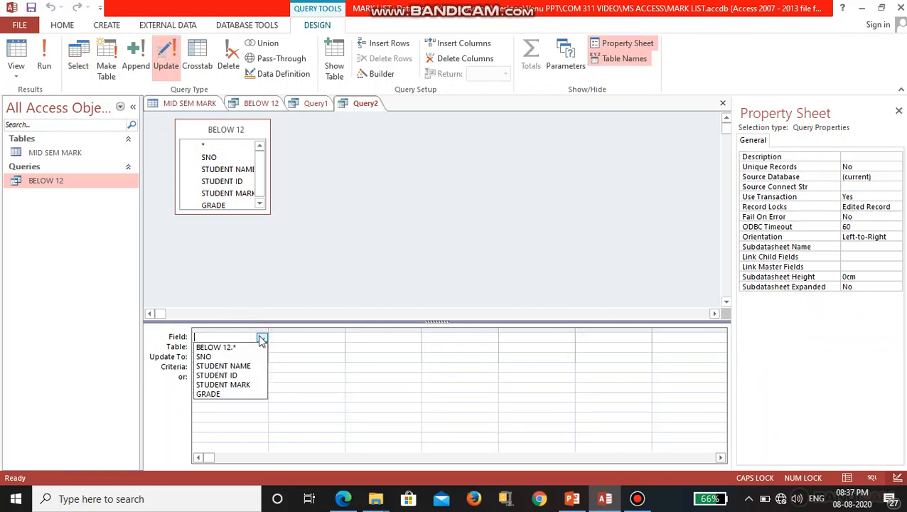
click(260, 393)
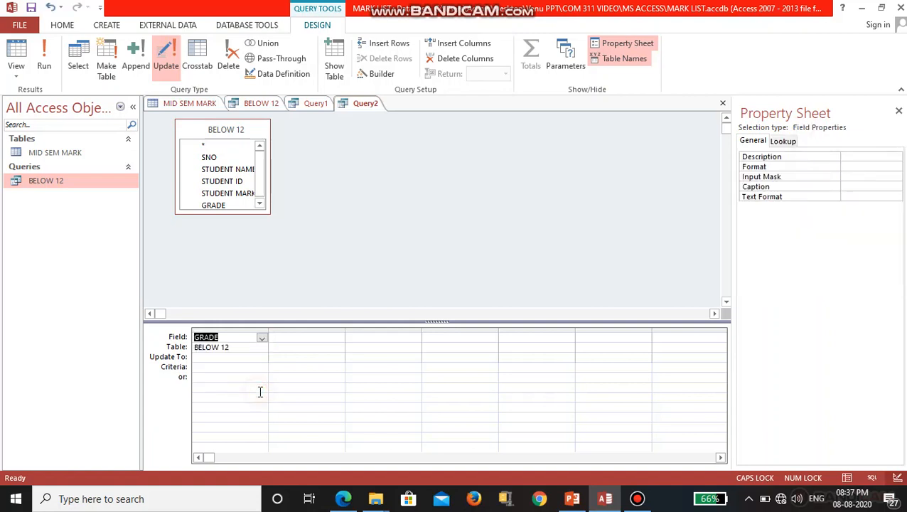
click(239, 362)
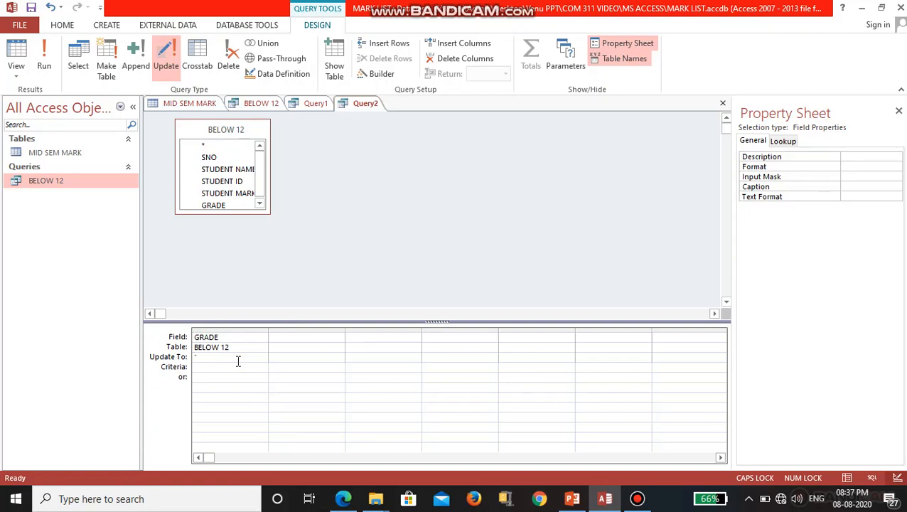
text(F)
click(220, 369)
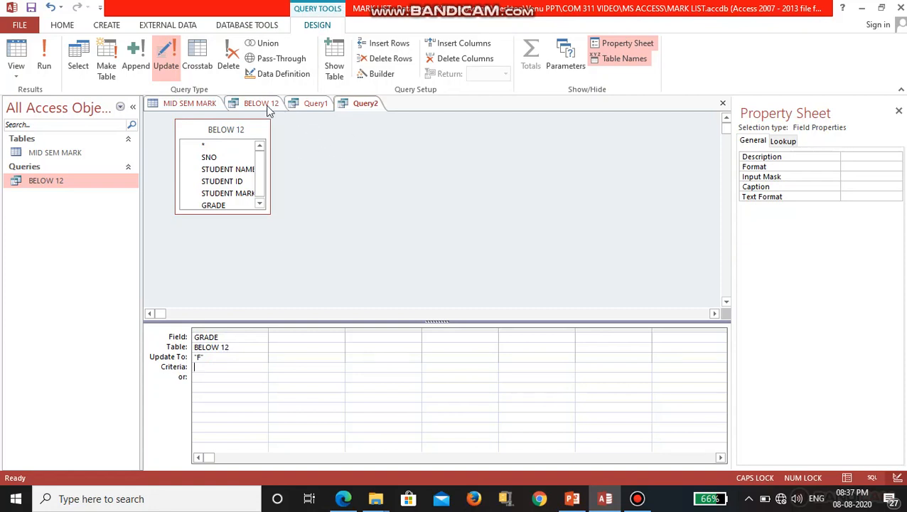
click(197, 356)
click(208, 368)
Step: Switch to the PowerPoint workout slide and review the instruction for updating students who got 11 to 12
click(582, 501)
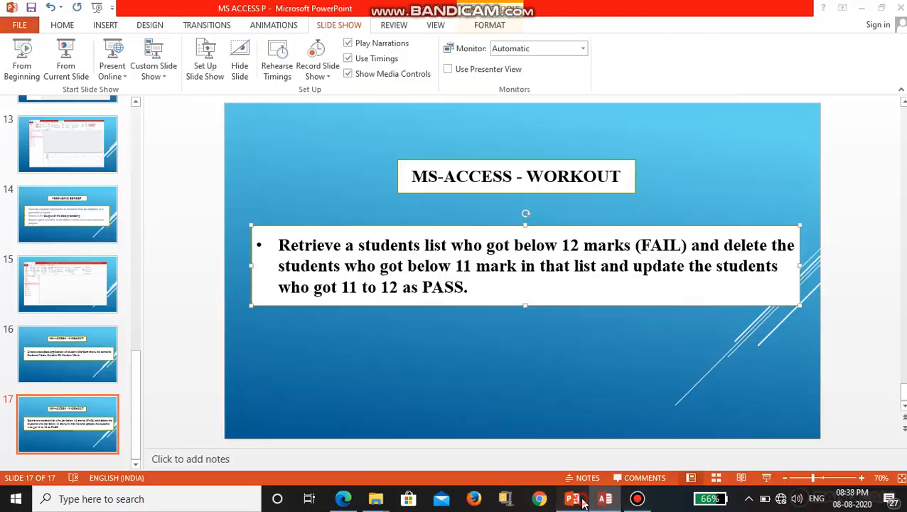
drag(636, 266, 780, 268)
click(328, 288)
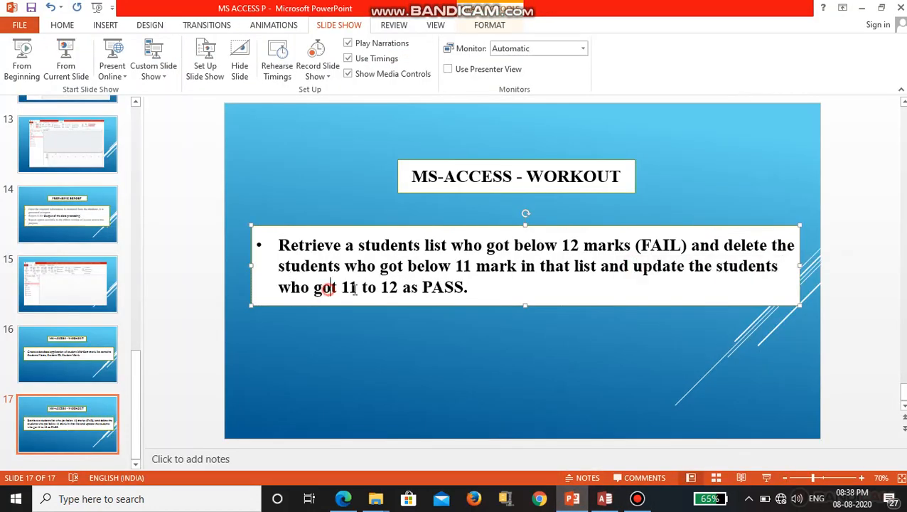
drag(328, 288, 463, 295)
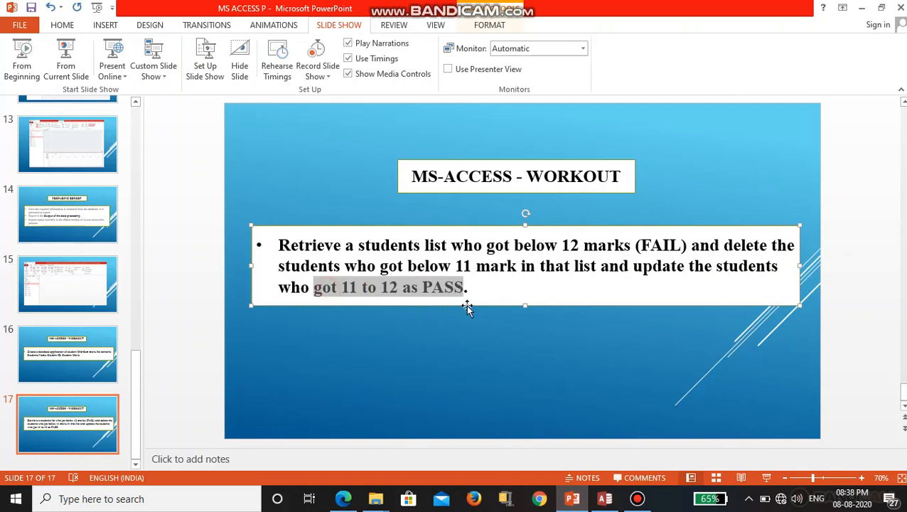
Step: Switch back to Access, set the GRADE criterion to "F", and run the update query, accepting the record update
click(613, 501)
click(199, 370)
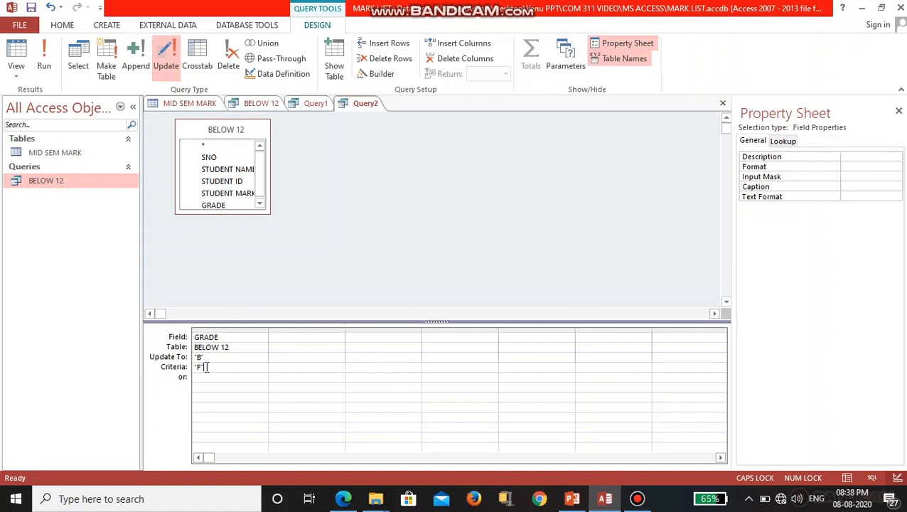
click(56, 67)
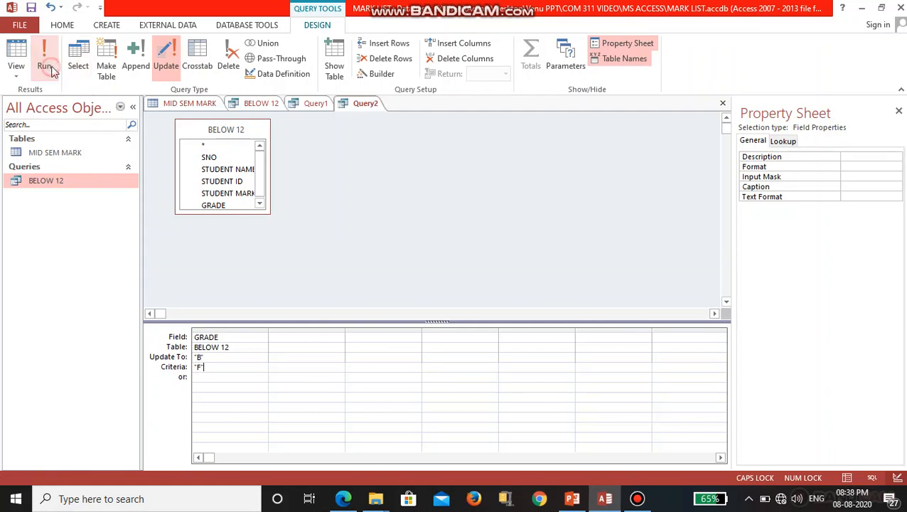
click(432, 294)
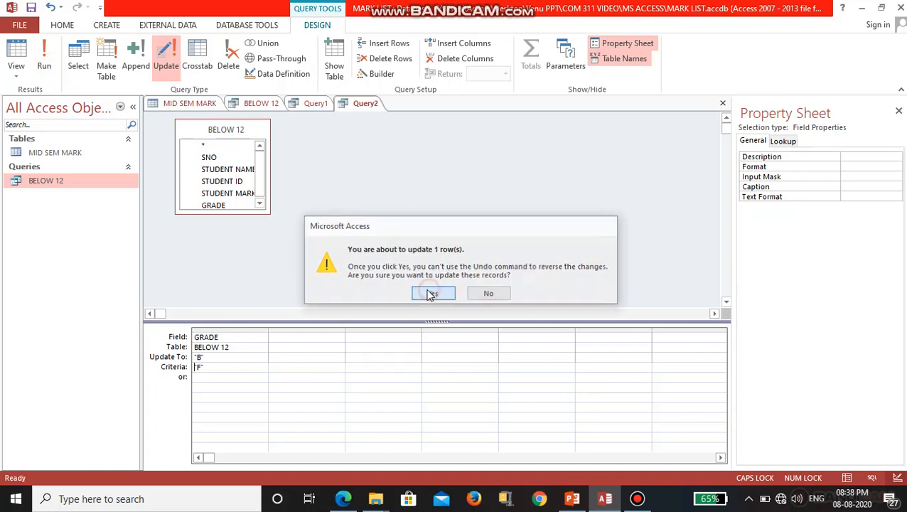
Step: Examine the updated GRADE of the student with 11 marks in the BELOW 12 results
click(263, 104)
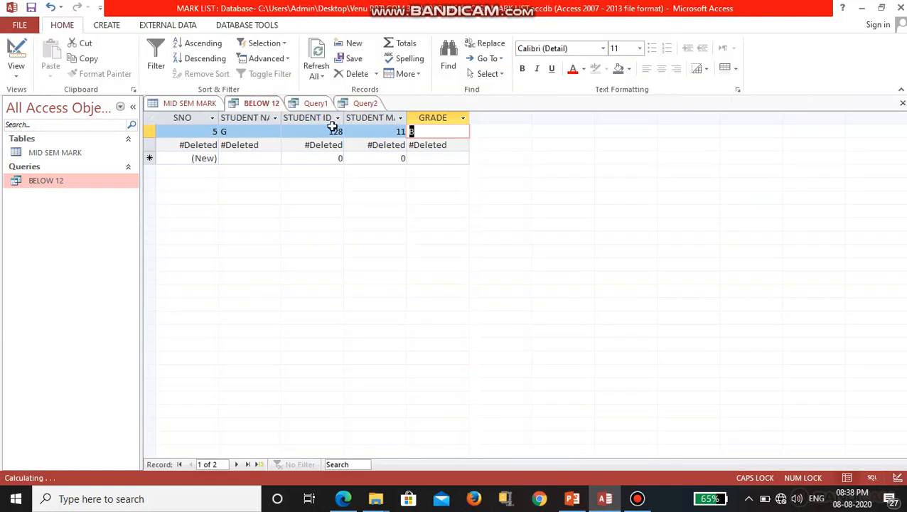
click(422, 132)
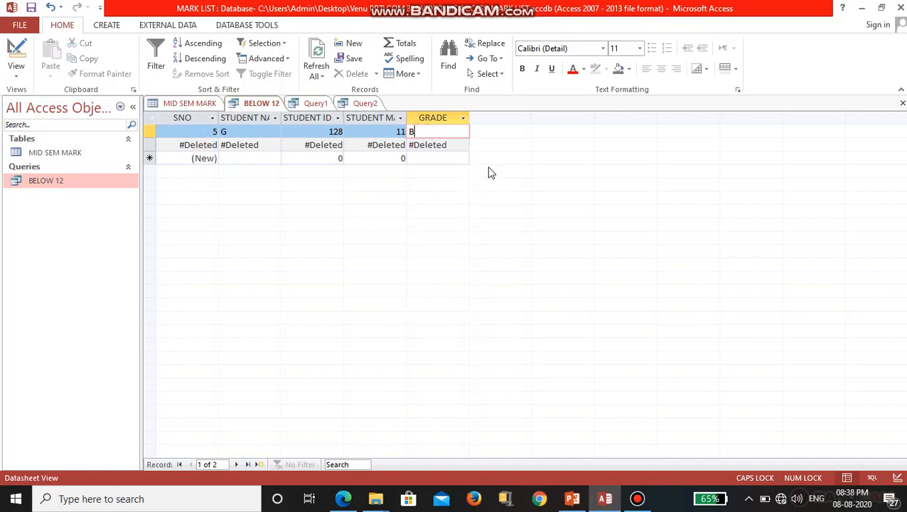
drag(422, 131, 411, 130)
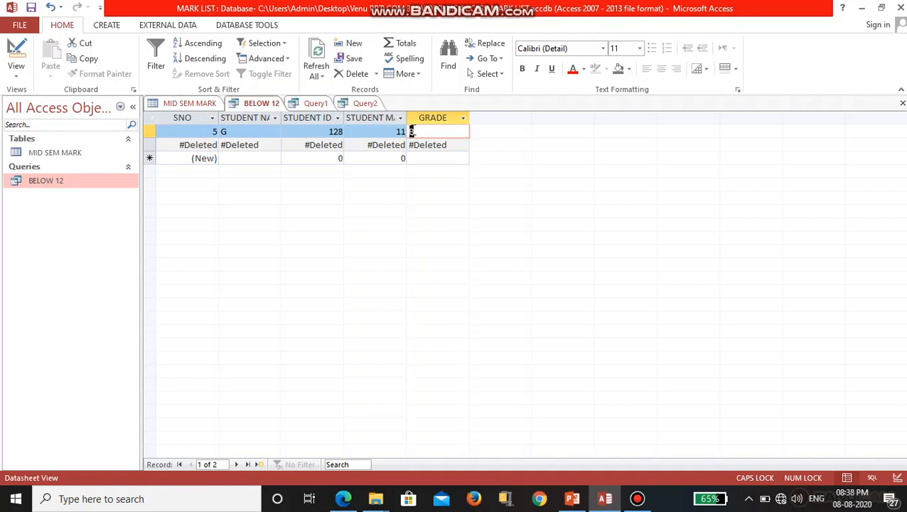
click(105, 25)
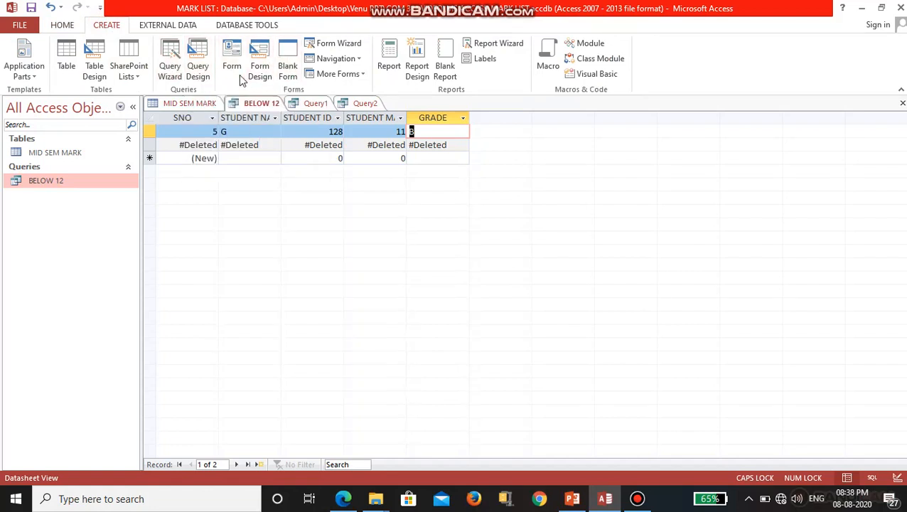
Step: Switch to PowerPoint and review the statement about using queries on slide 11, Manipulate Data and Extract Information
click(574, 499)
click(43, 219)
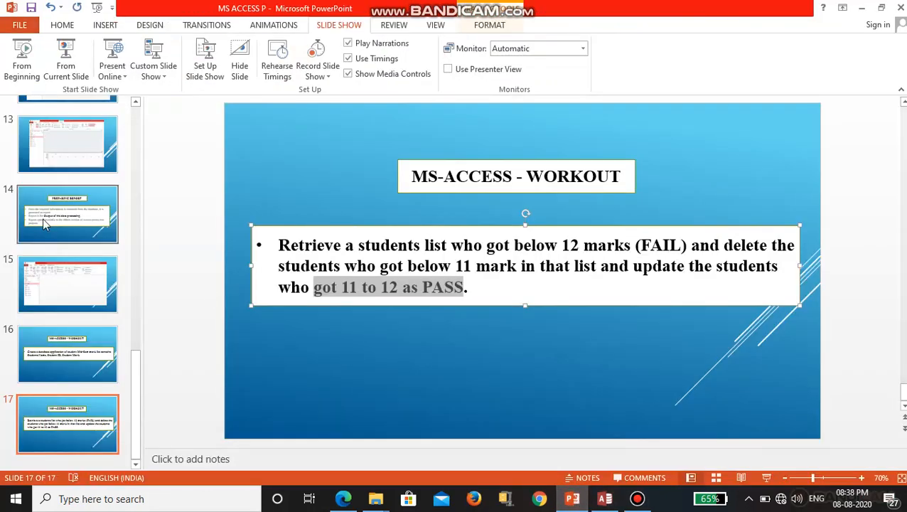
scroll(44, 213, up, 4)
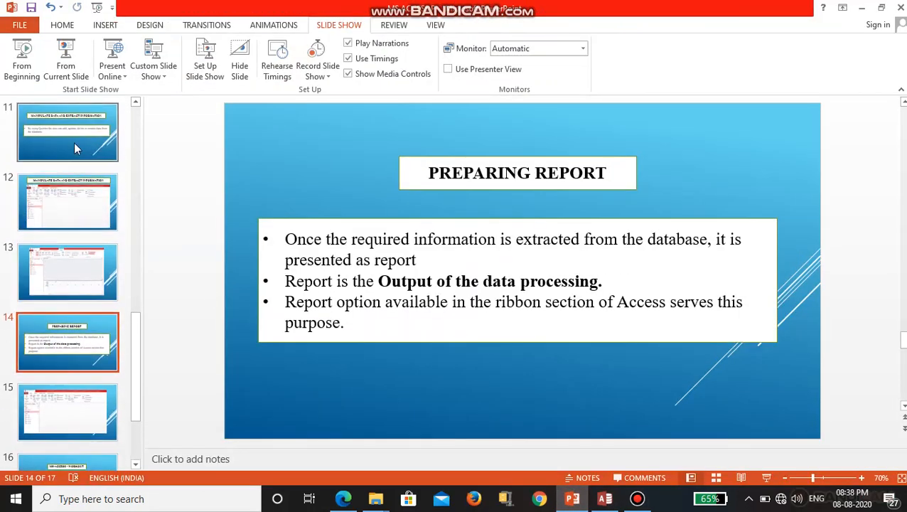
click(74, 142)
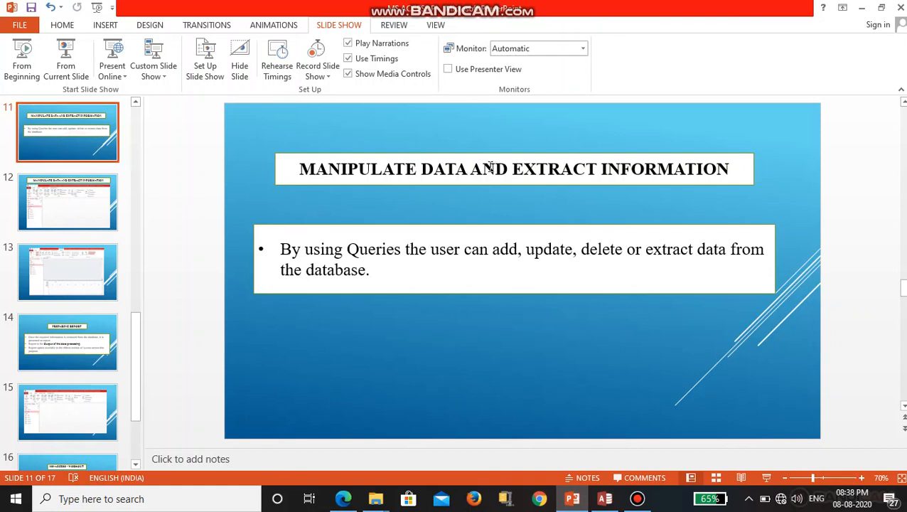
double_click(351, 249)
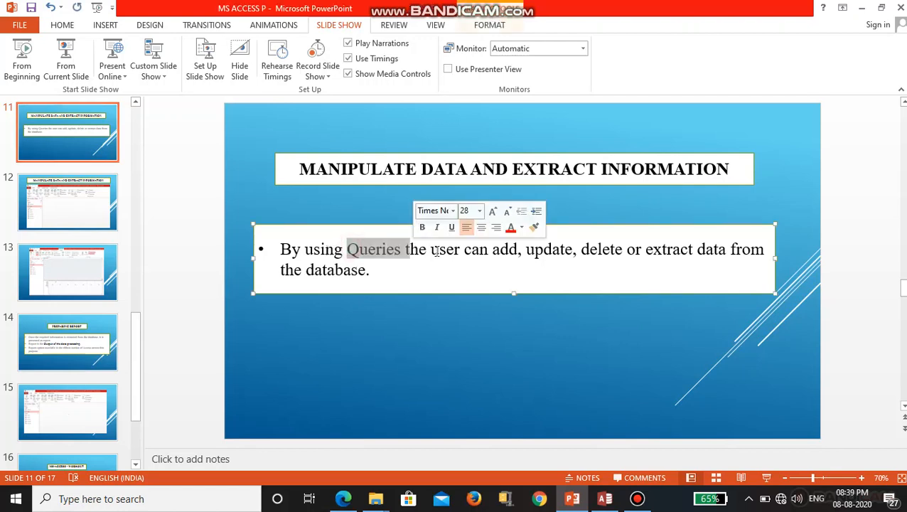